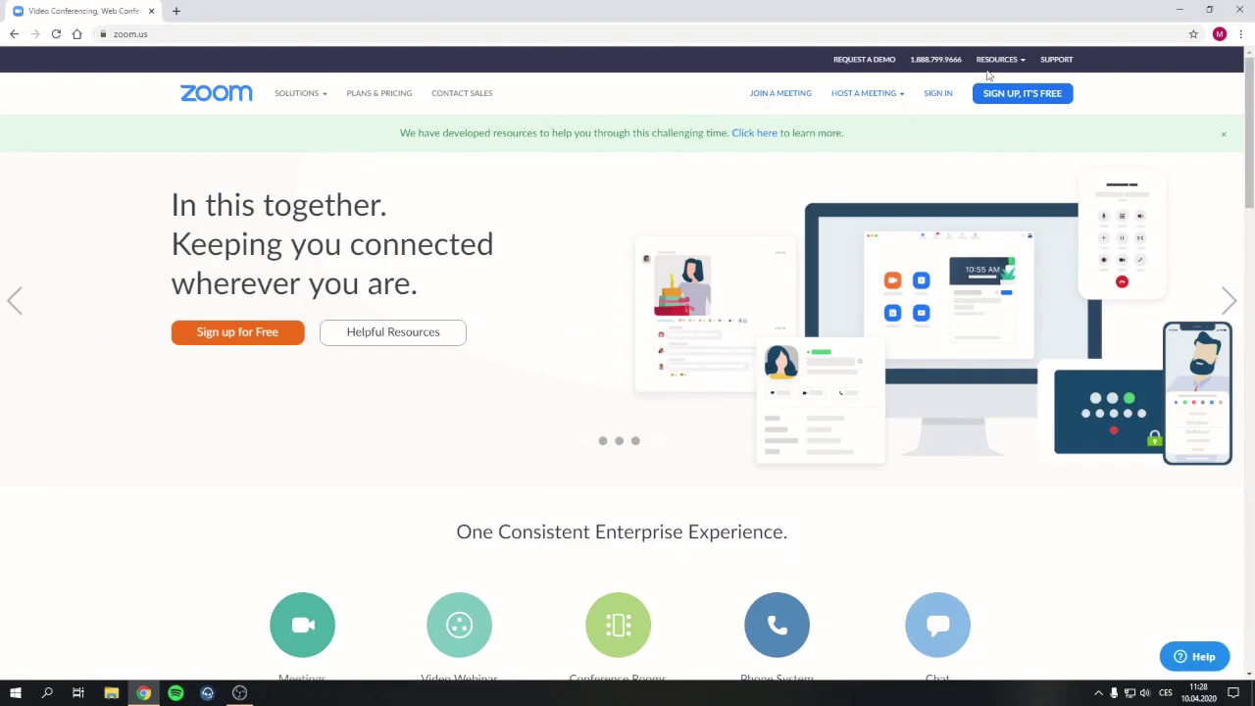
# Download the Zoom Client for Meetings installer through Resources > Download Zoom Client
pyautogui.moveTo(1017, 66)
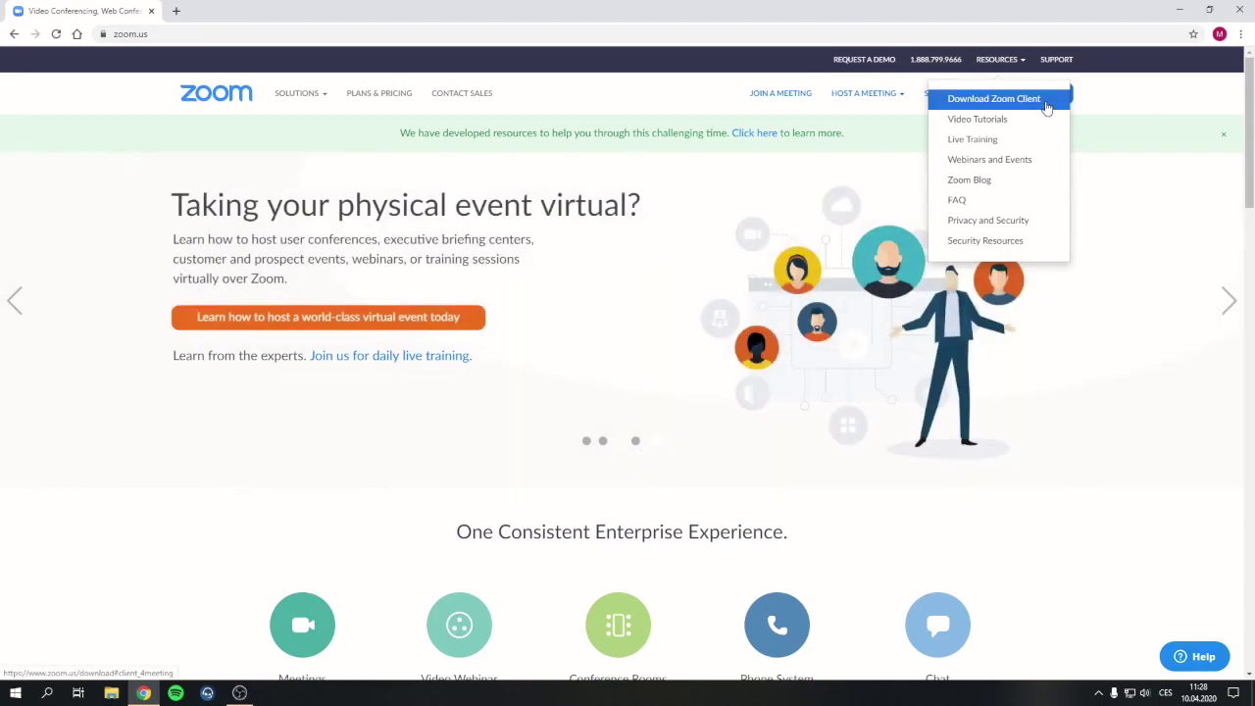
pyautogui.click(1047, 106)
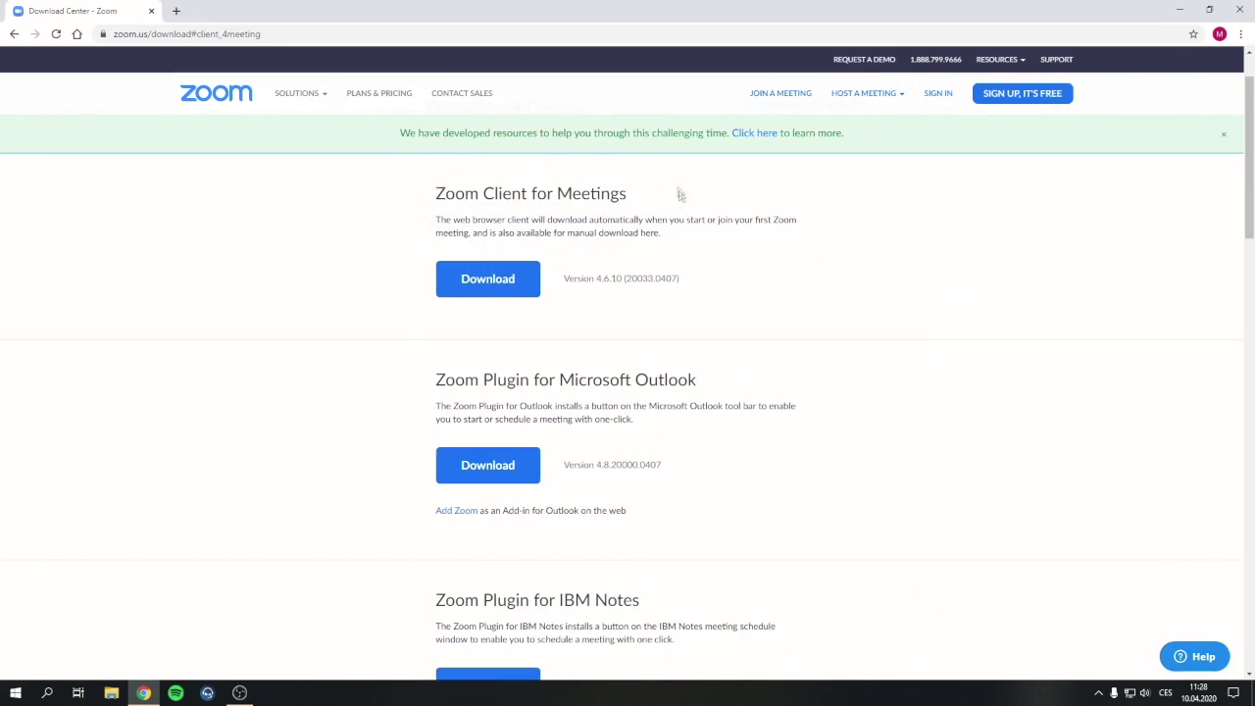
pyautogui.click(492, 285)
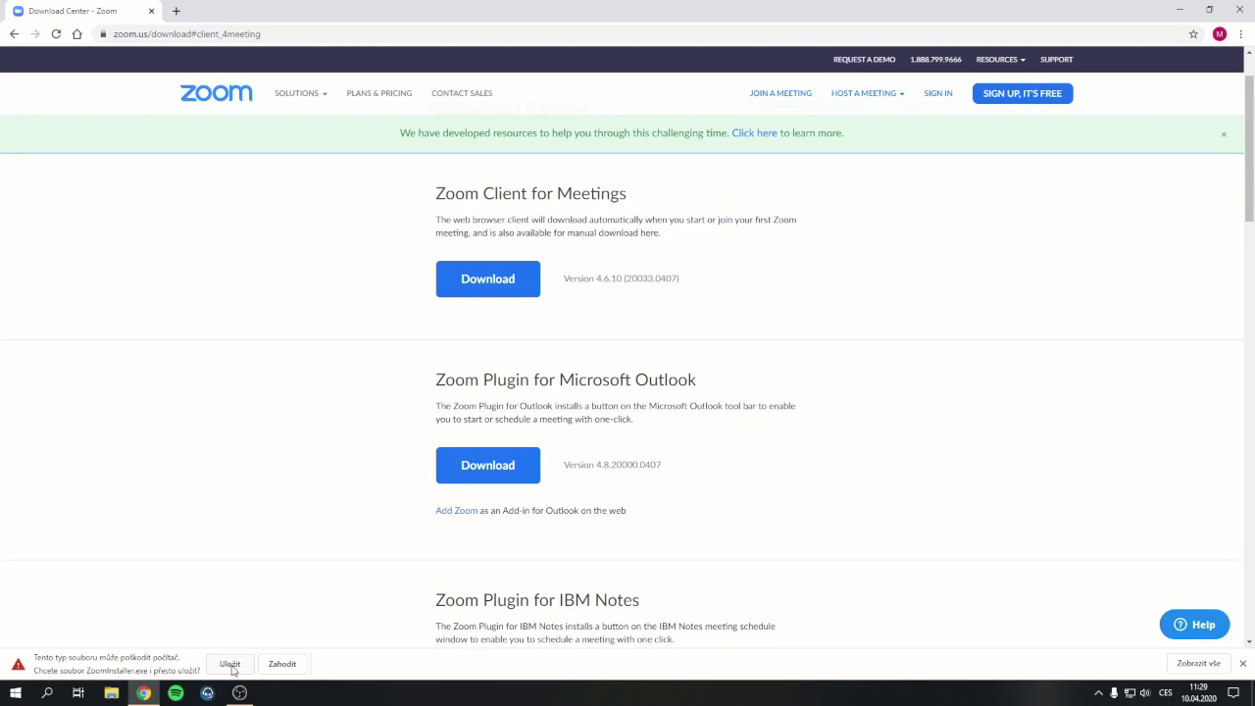
# Keep ZoomInstaller.exe despite the browser warning and run it from the download bar
pyautogui.click(230, 665)
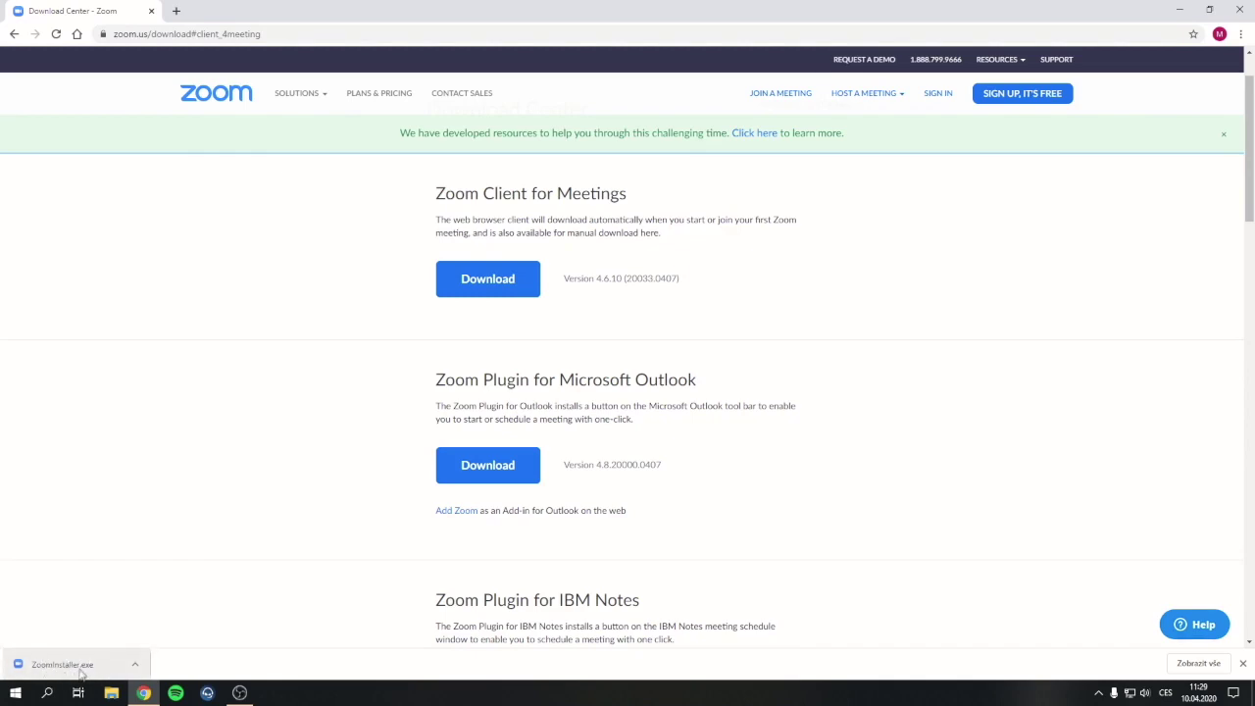
pyautogui.click(81, 671)
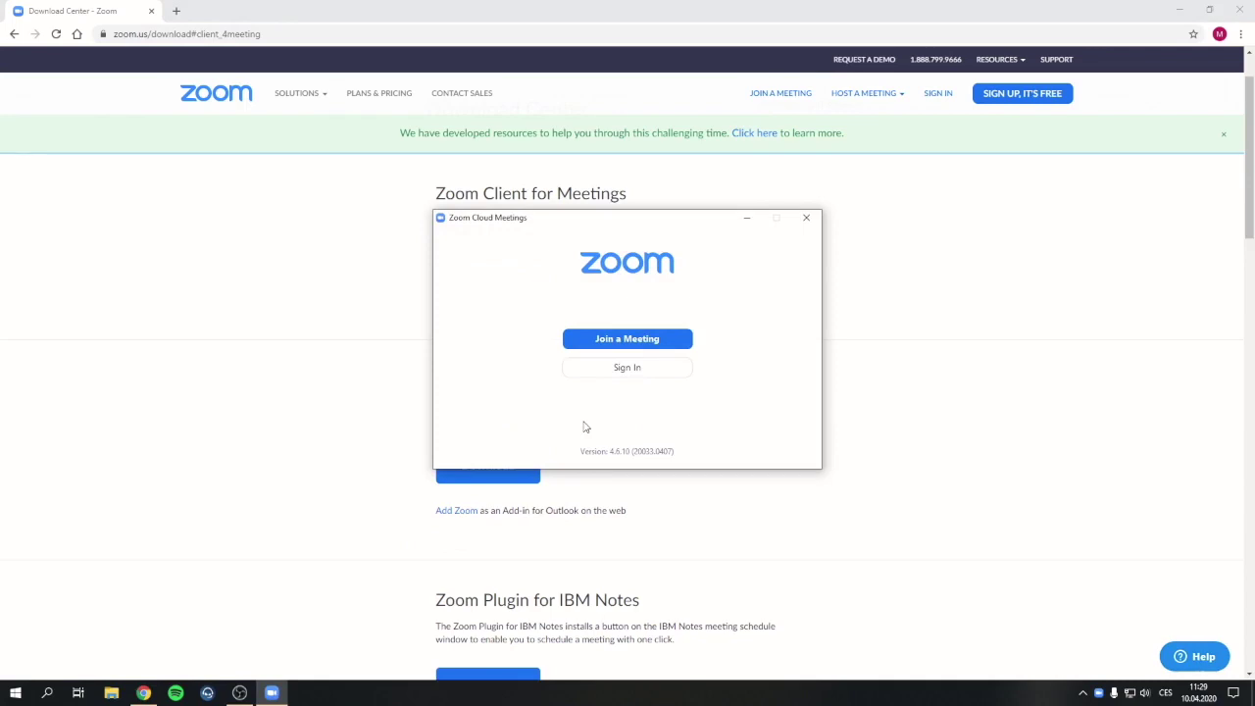
# Follow Sign In to the Sign Up Free link to reach Zoom's sign-up page
pyautogui.click(625, 376)
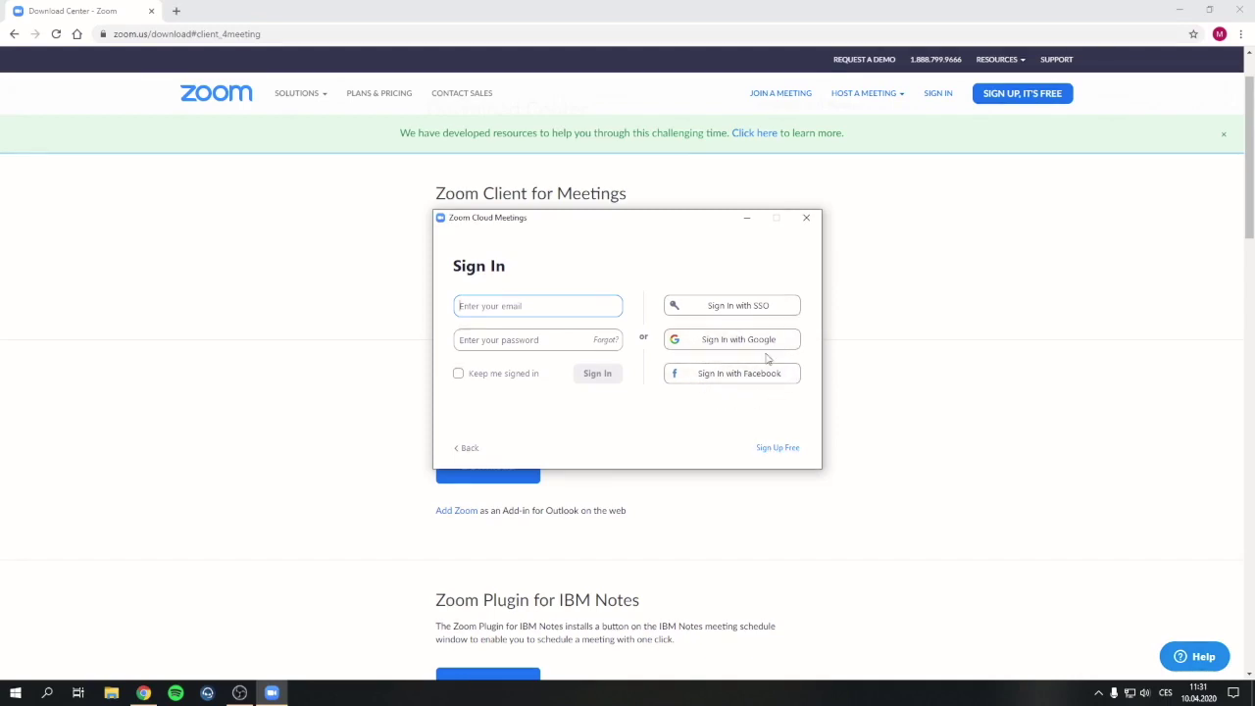
pyautogui.click(778, 448)
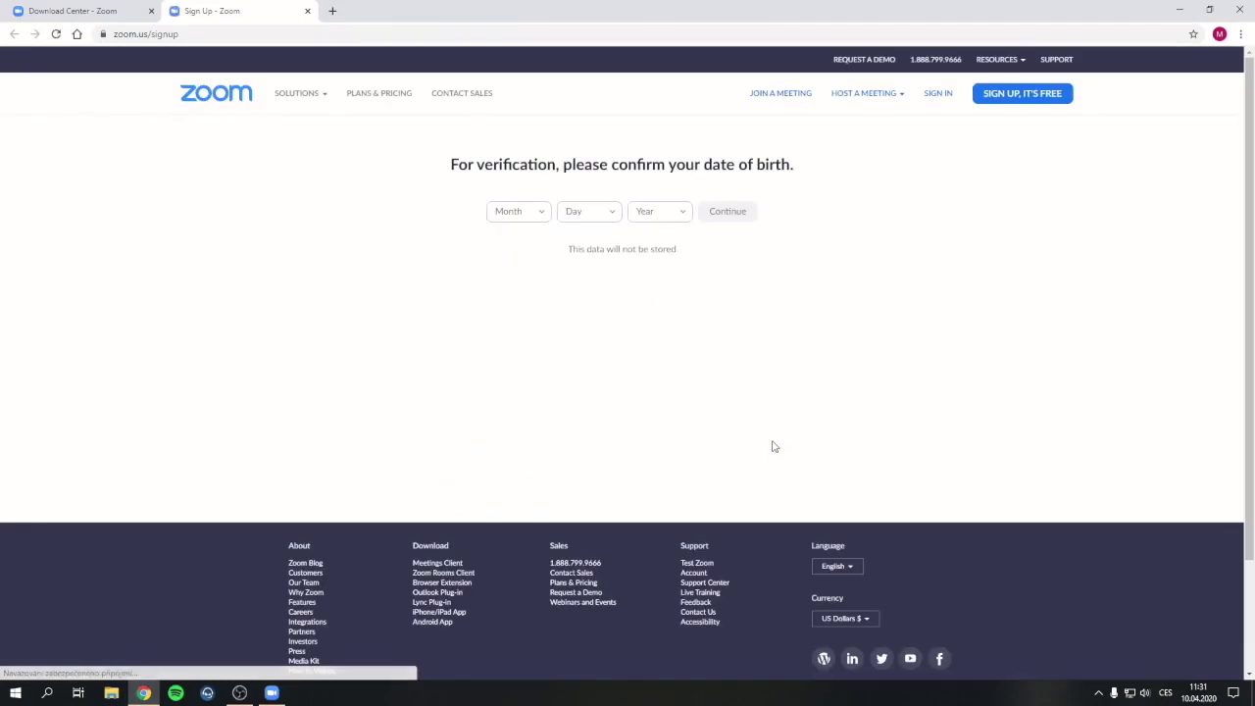
# Choose the birth month, day and year in the verification dropdowns and continue
pyautogui.click(542, 218)
pyautogui.scroll(-2, 519, 320)
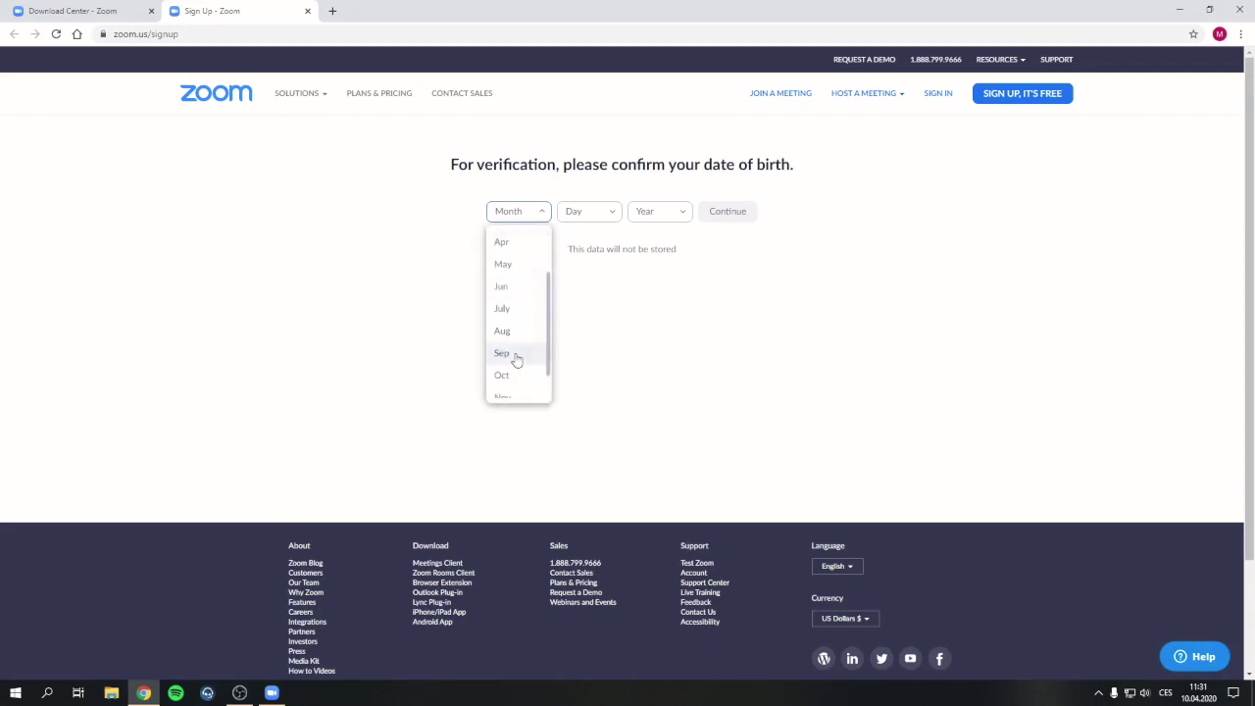
pyautogui.click(517, 361)
pyautogui.click(588, 211)
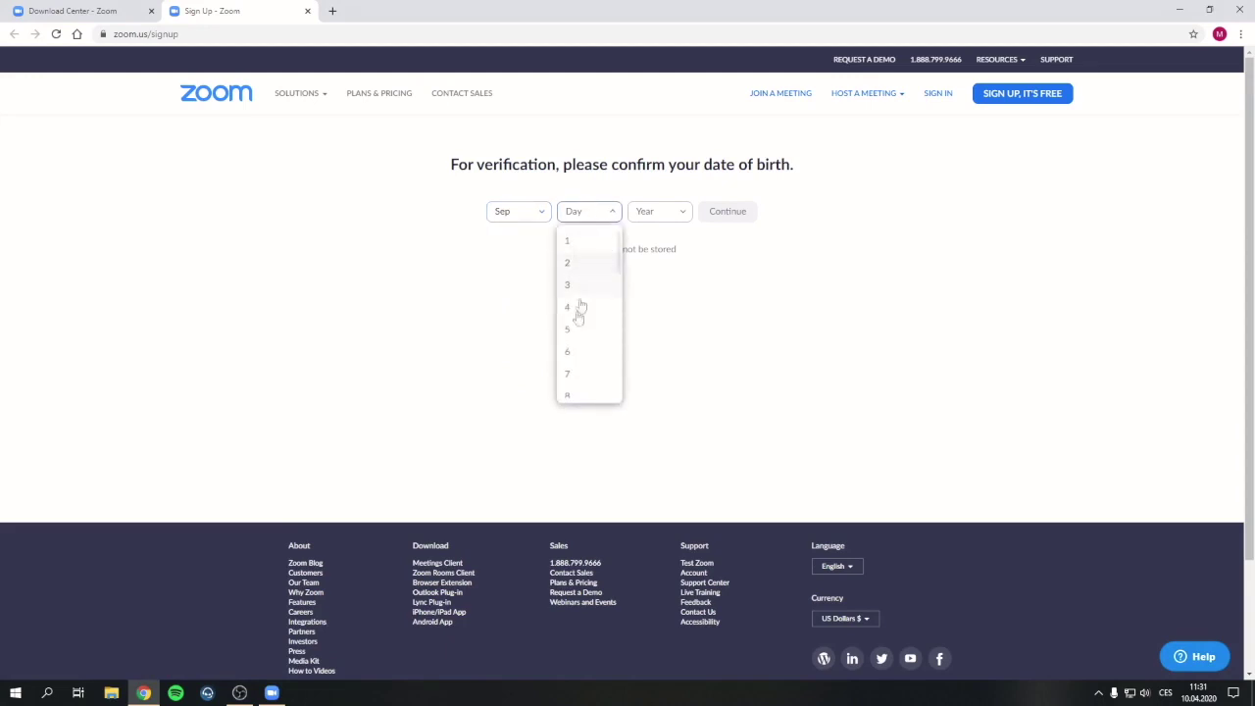
pyautogui.click(574, 377)
pyautogui.click(667, 213)
pyautogui.scroll(-2, 662, 285)
pyautogui.scroll(-5, 664, 297)
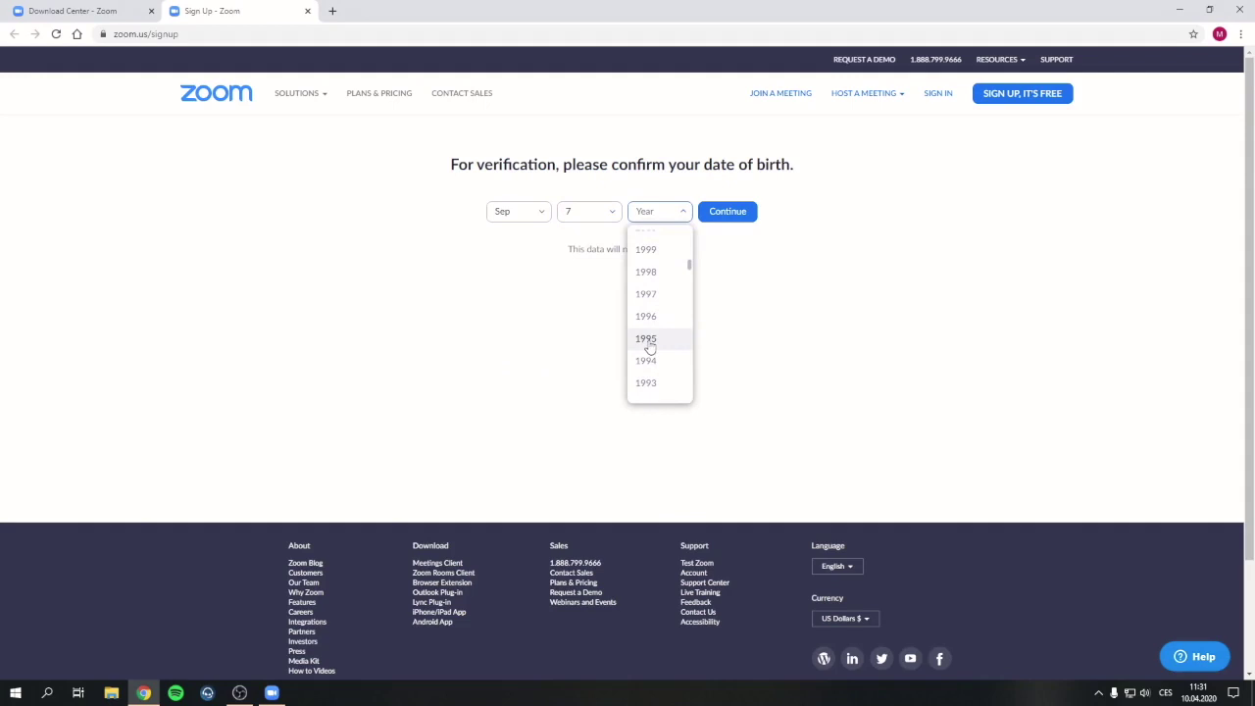
pyautogui.click(648, 341)
pyautogui.click(730, 213)
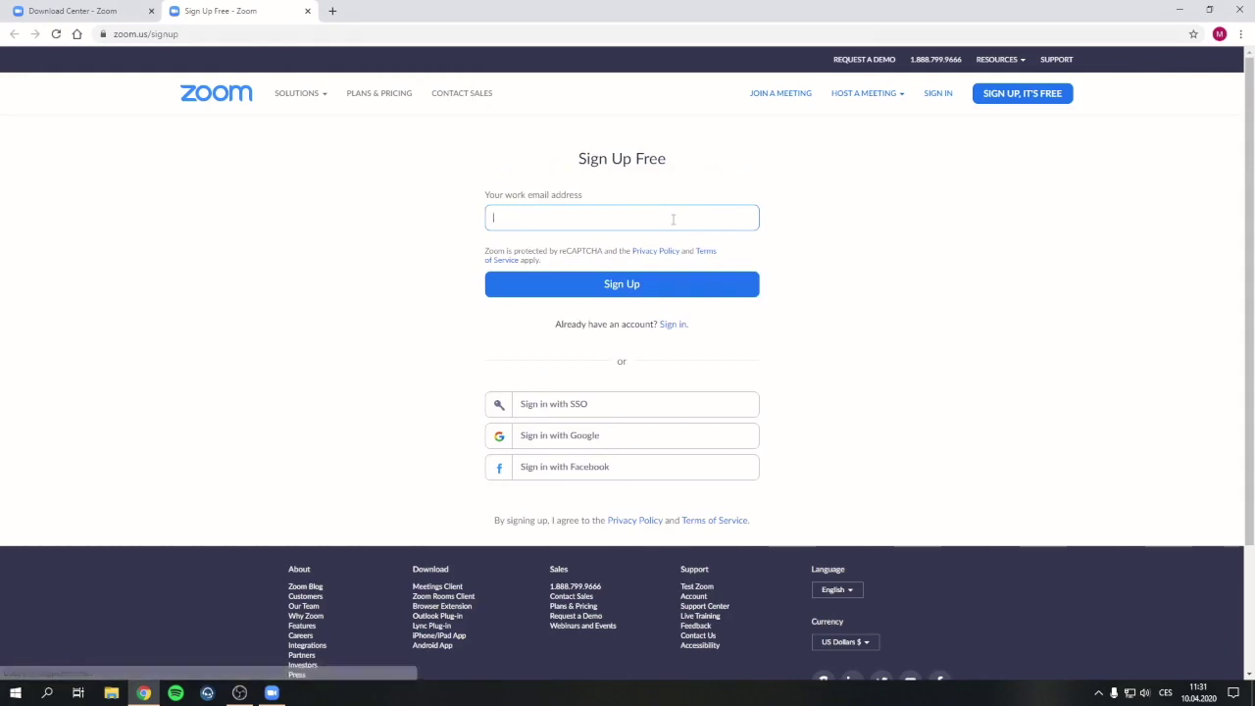
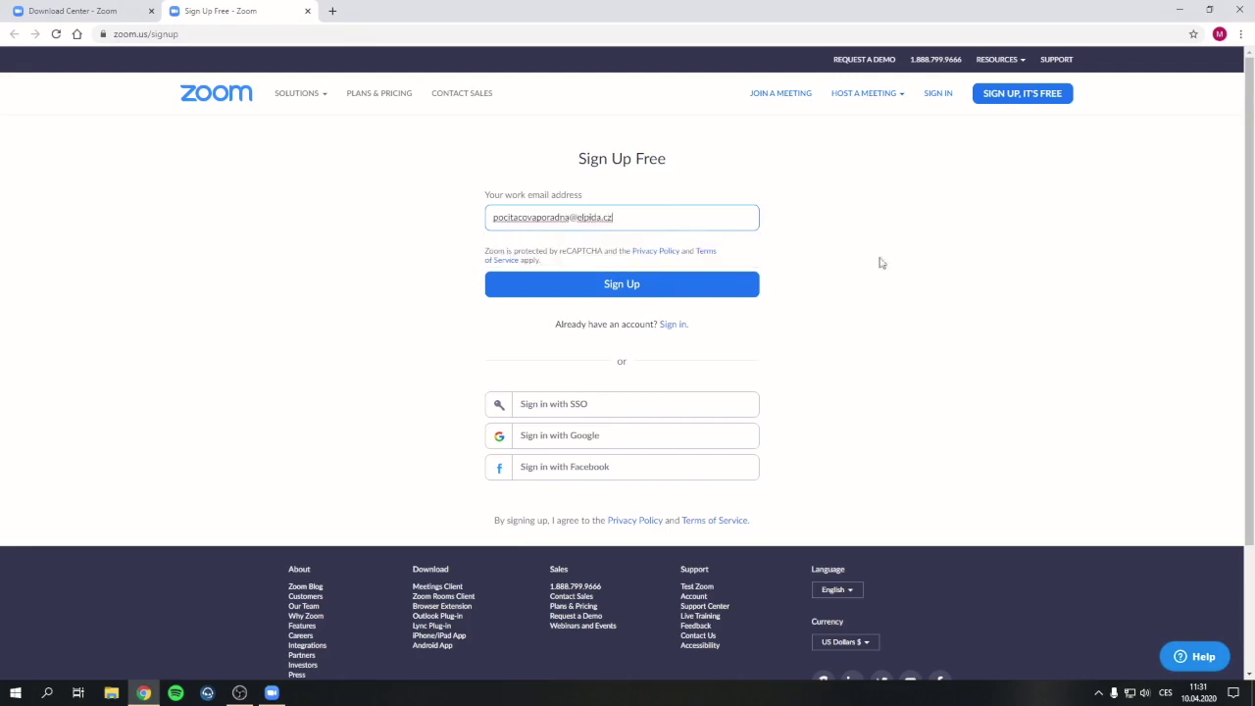
# Enter the work email address and submit the free sign-up
pyautogui.click(877, 261)
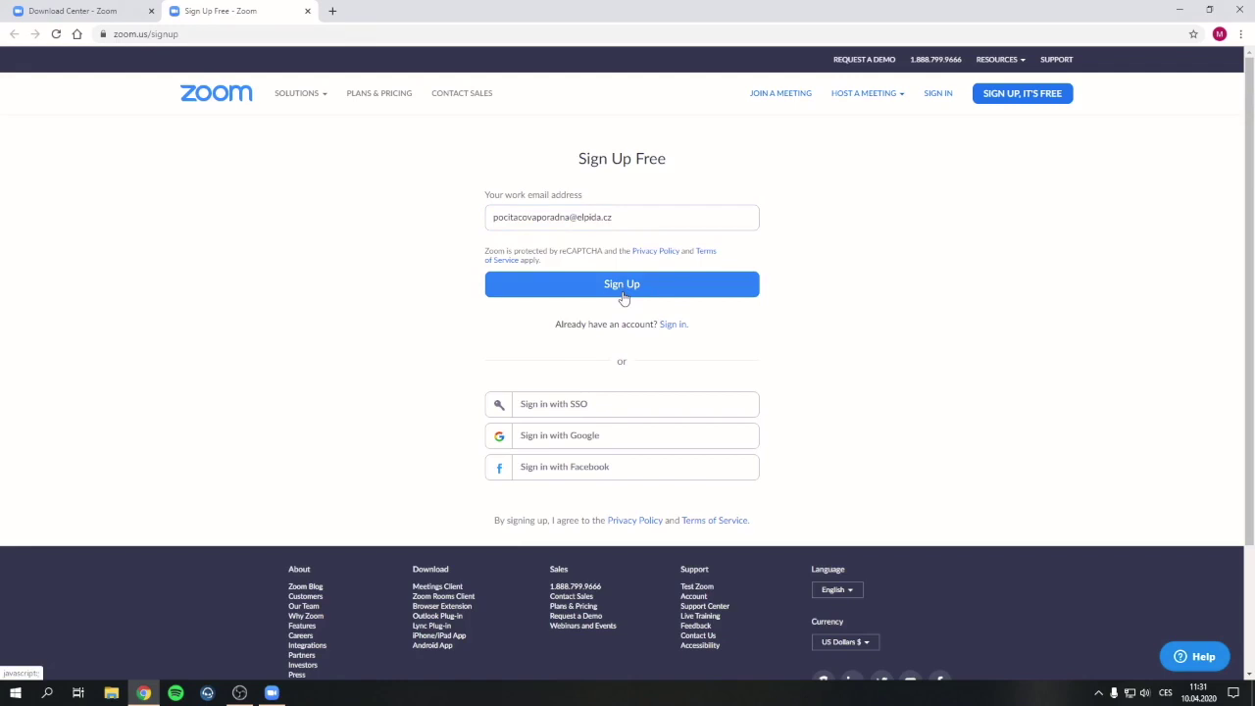
pyautogui.click(624, 285)
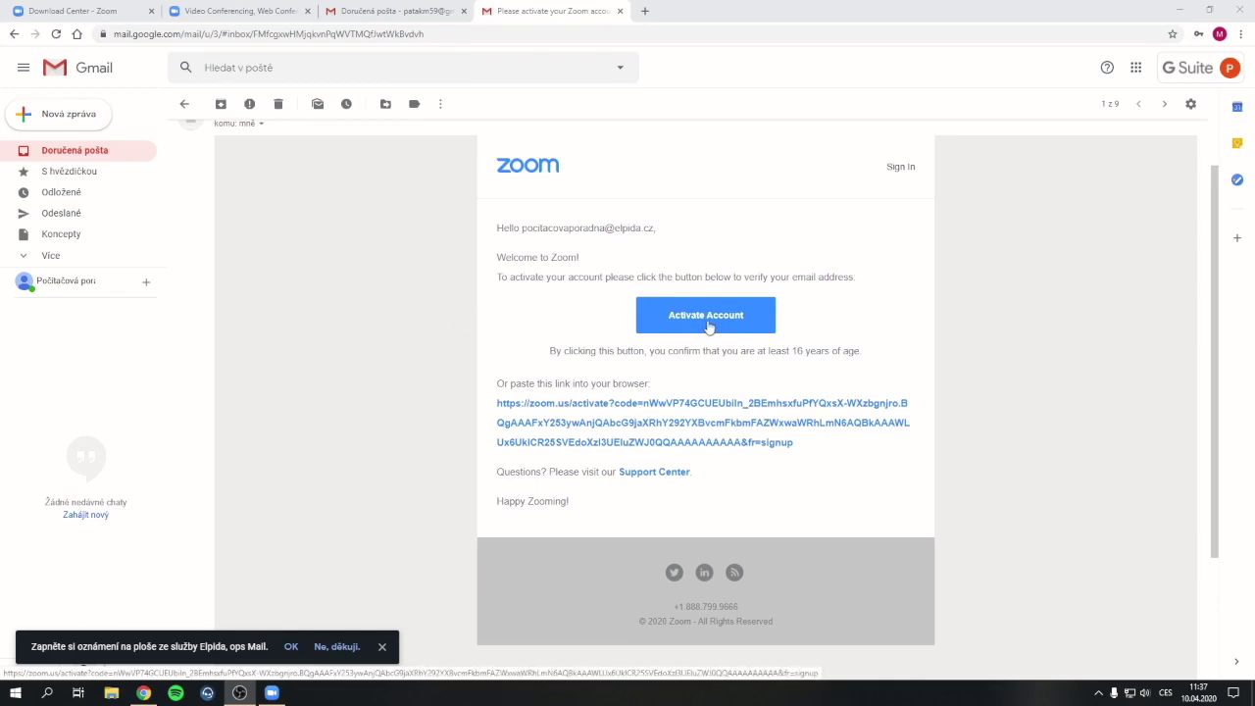
# Use the Activate Account link in the Zoom activation email
pyautogui.click(706, 316)
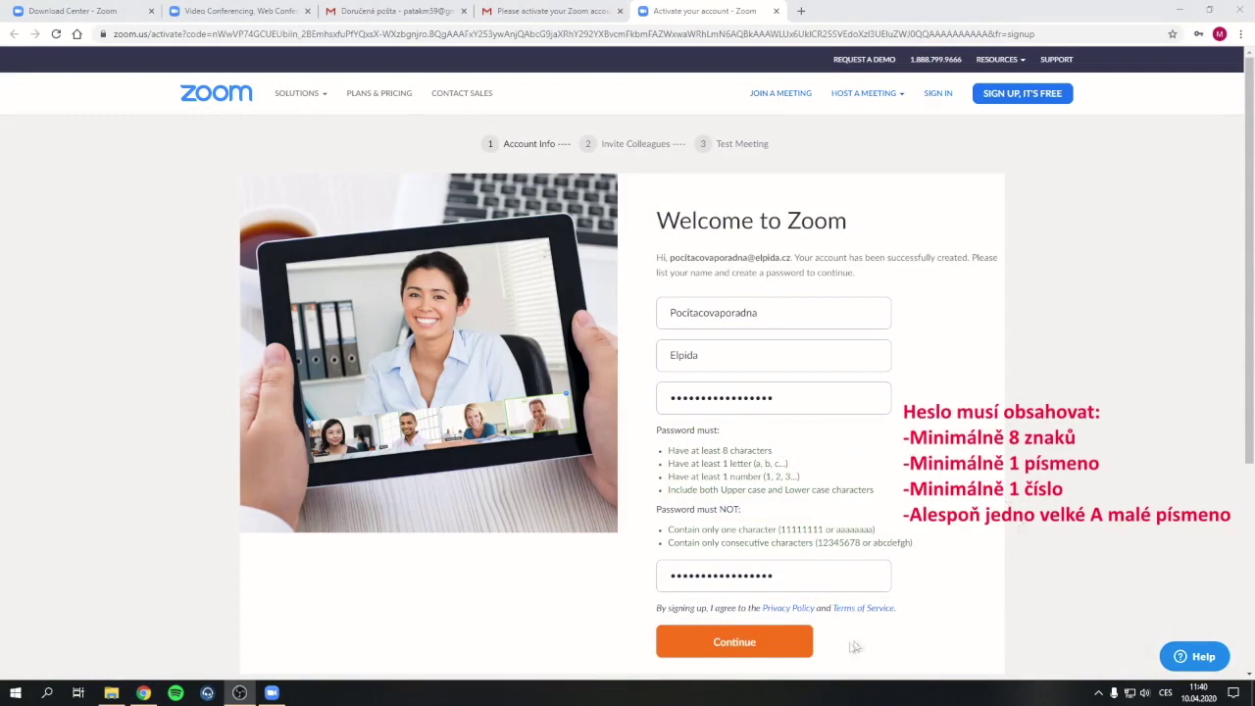
# Submit the filled-in first name, last name and confirmed password
pyautogui.click(736, 645)
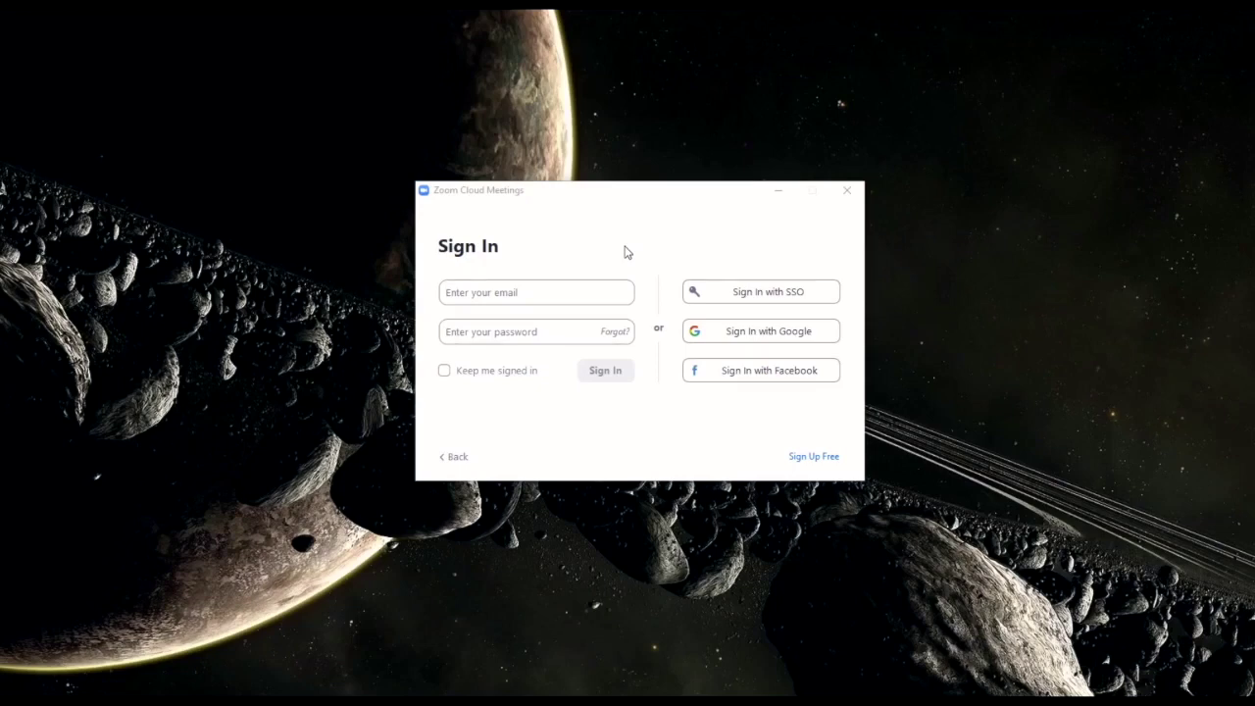
# Sign in to the desktop client with the new account's email and password
pyautogui.click(580, 291)
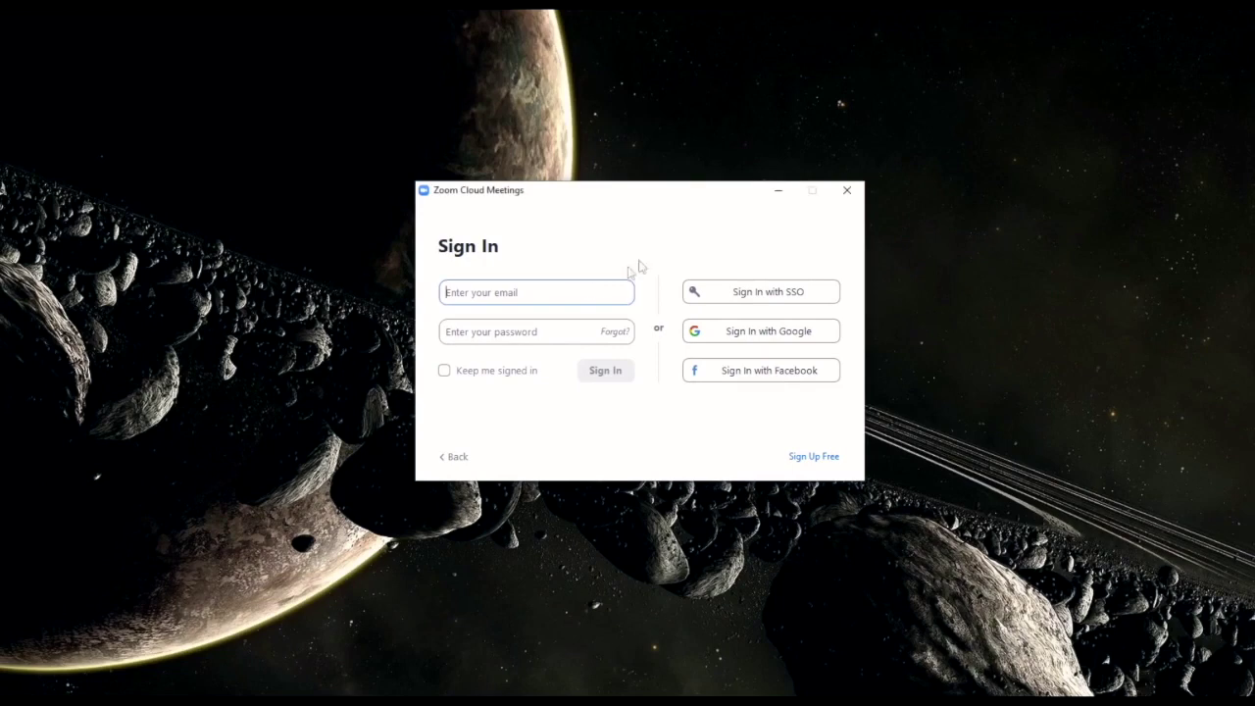
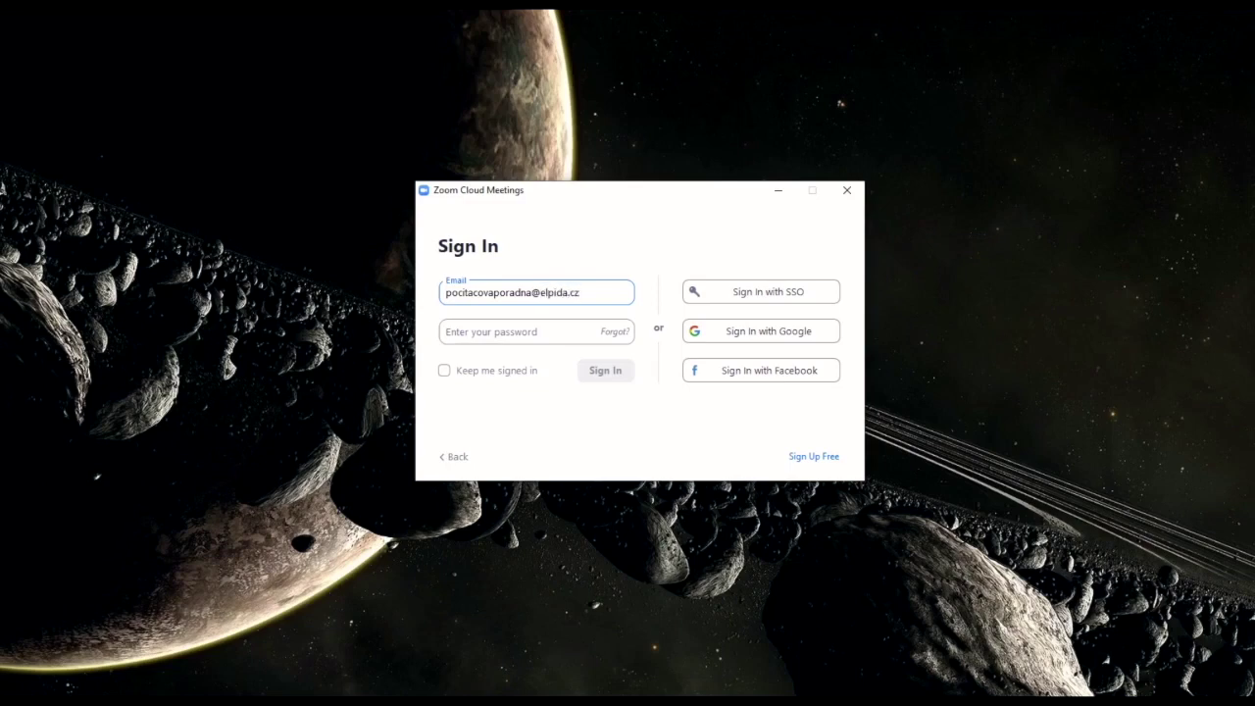
pyautogui.press('Tab')
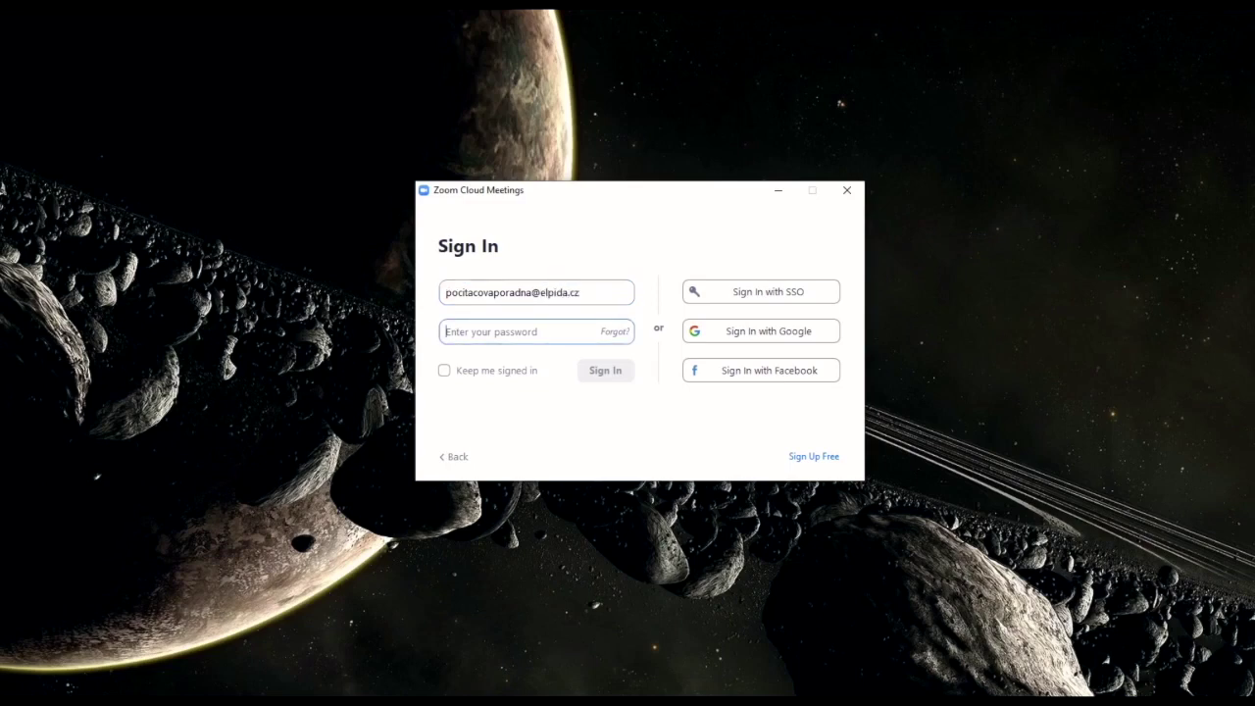
pyautogui.write('***********')
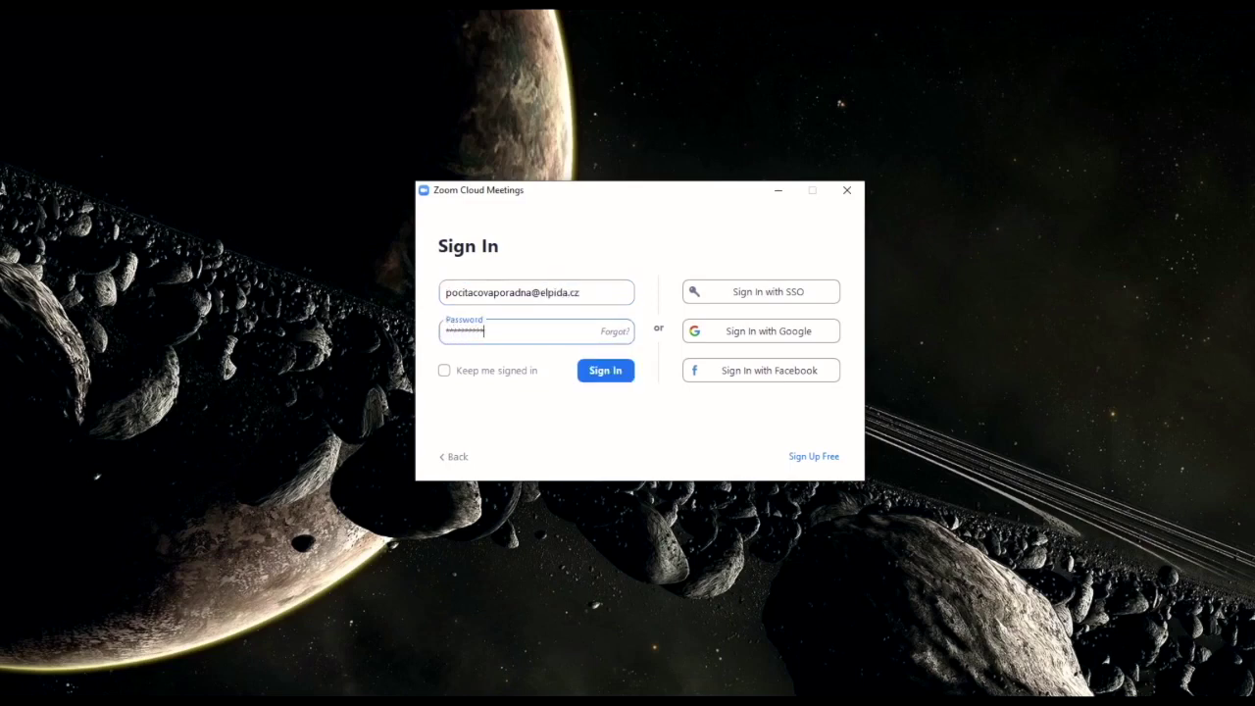
pyautogui.write('******')
pyautogui.click(607, 373)
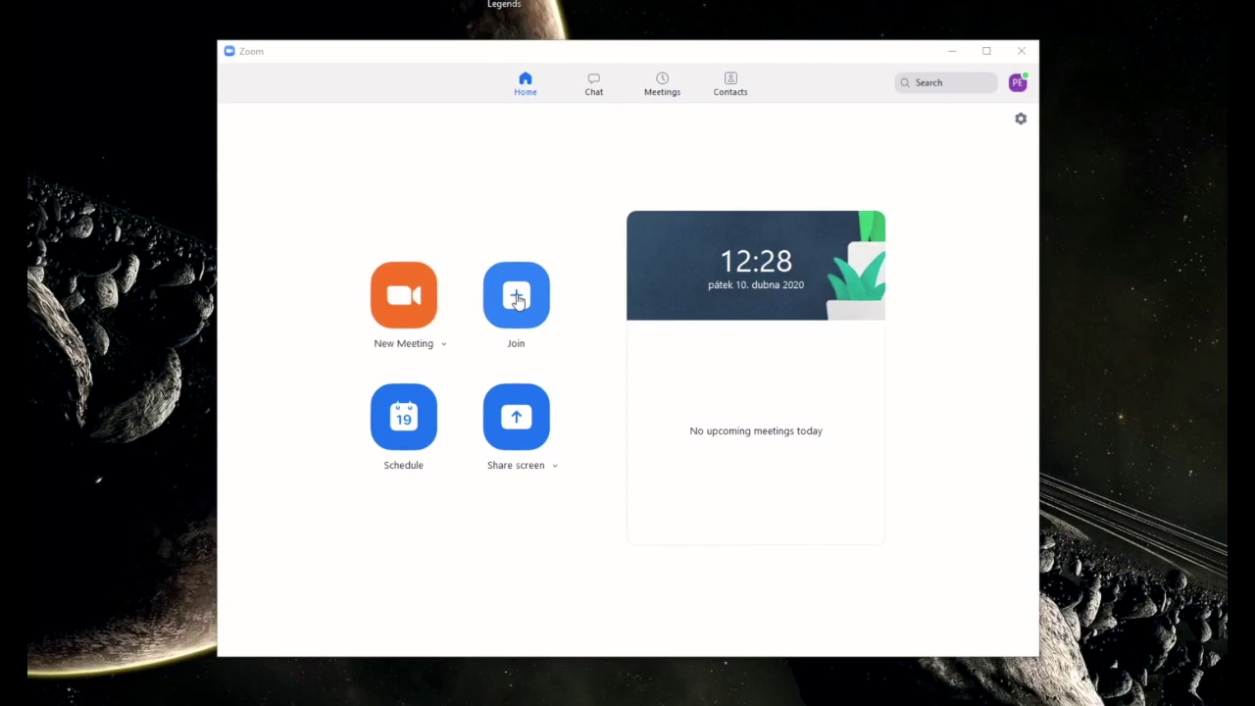
# Join a meeting using the invitation's meeting ID, keeping the displayed name
pyautogui.click(517, 300)
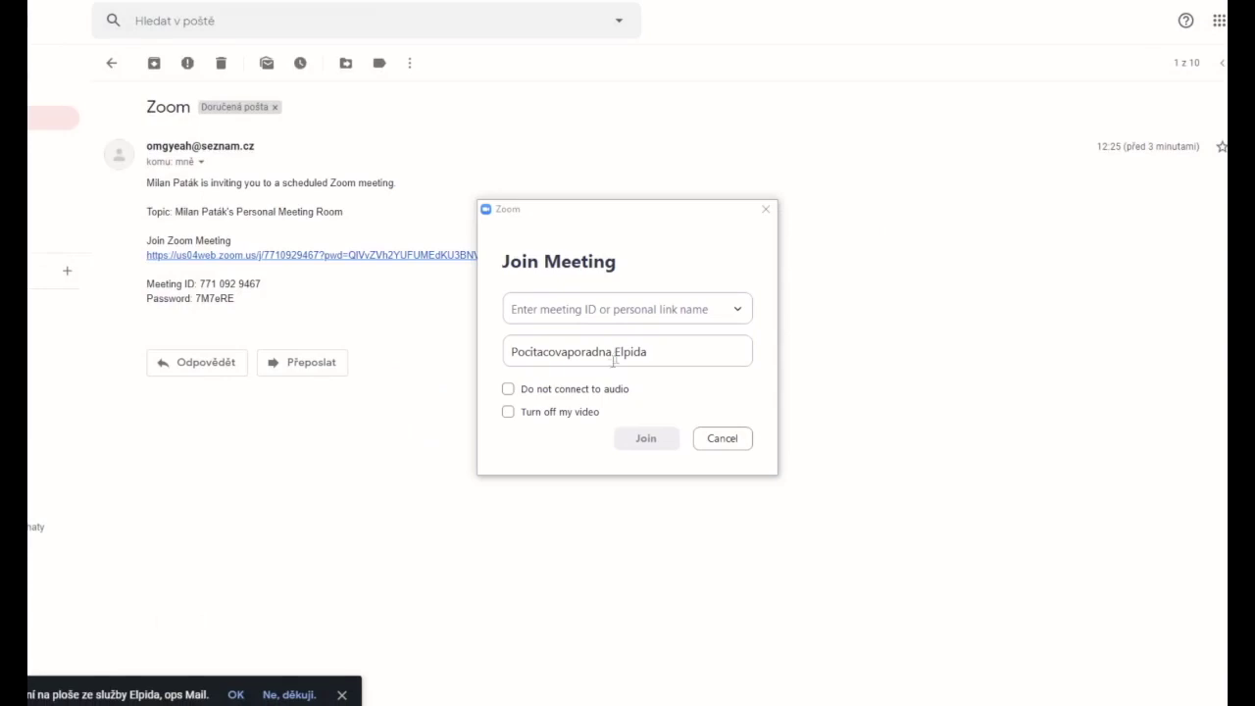
pyautogui.moveTo(637, 224); pyautogui.dragTo(639, 317)
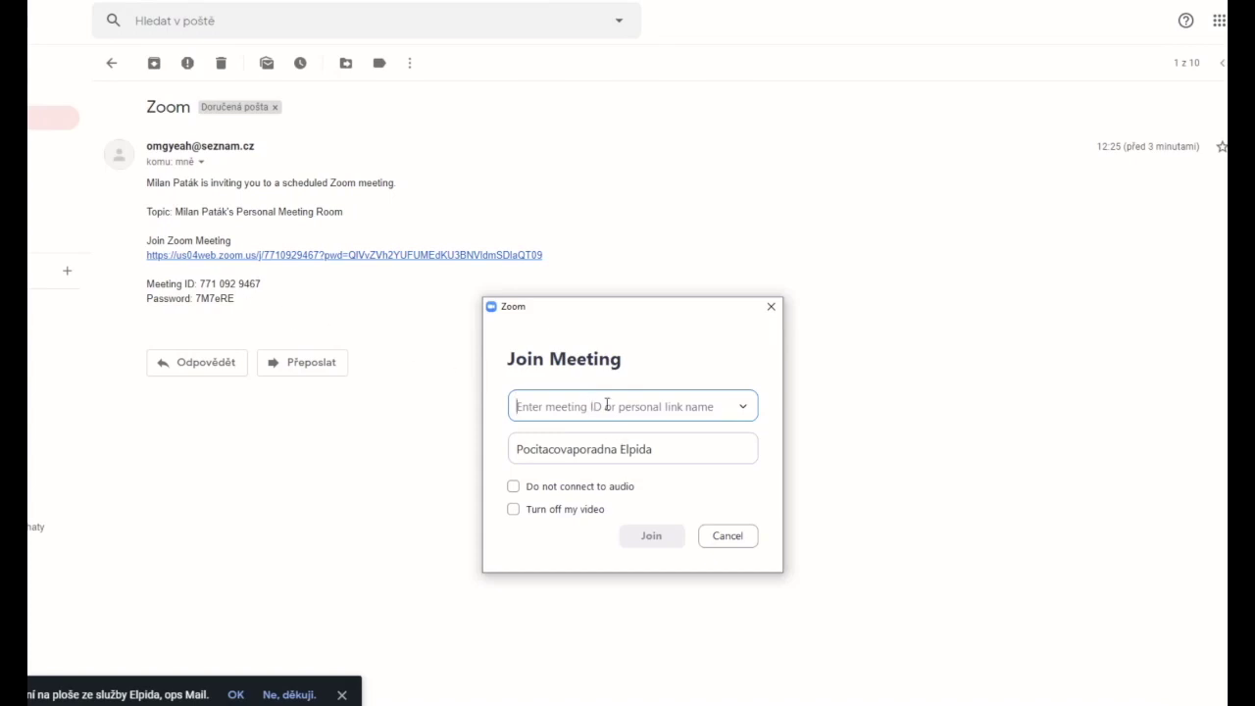
pyautogui.write('771')
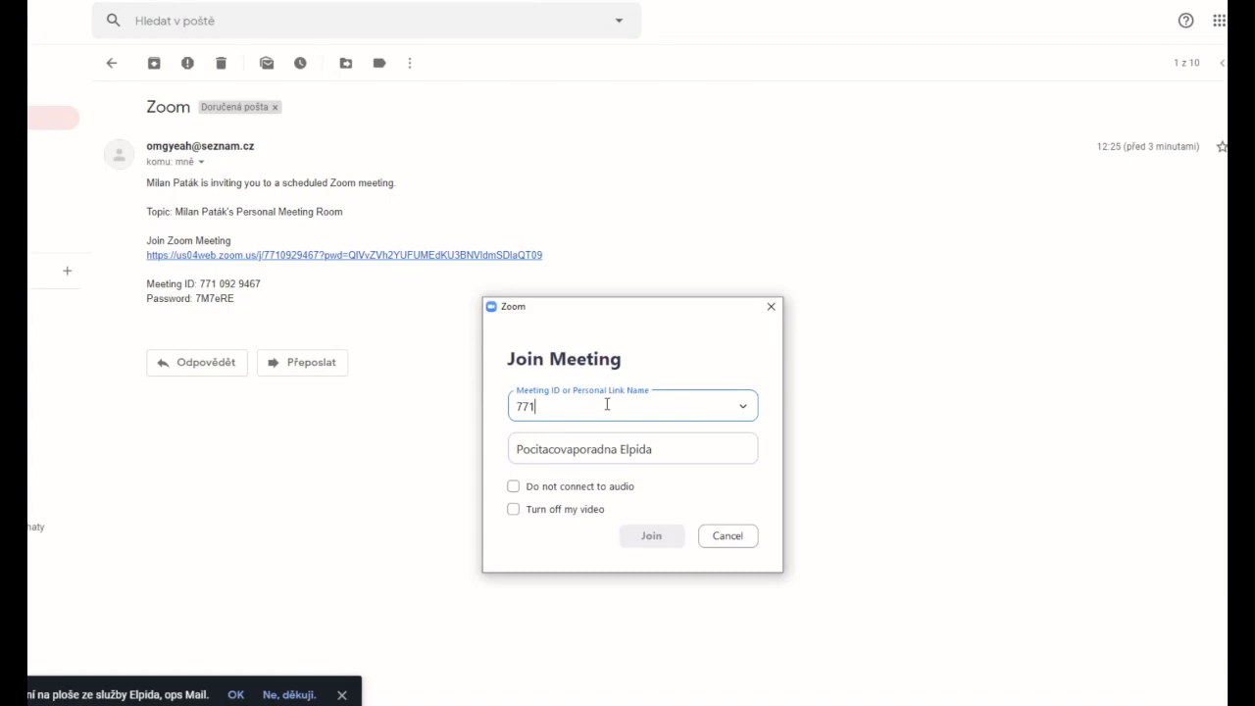
pyautogui.write('-092-9467')
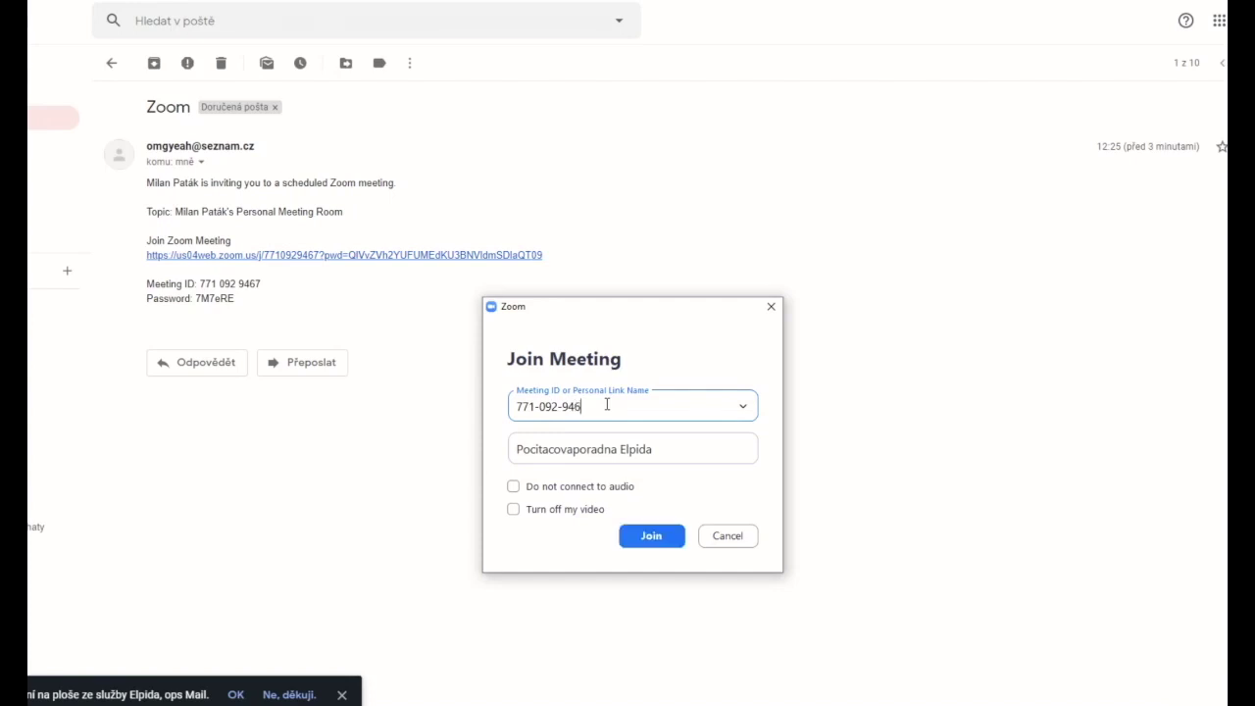
pyautogui.click(680, 453)
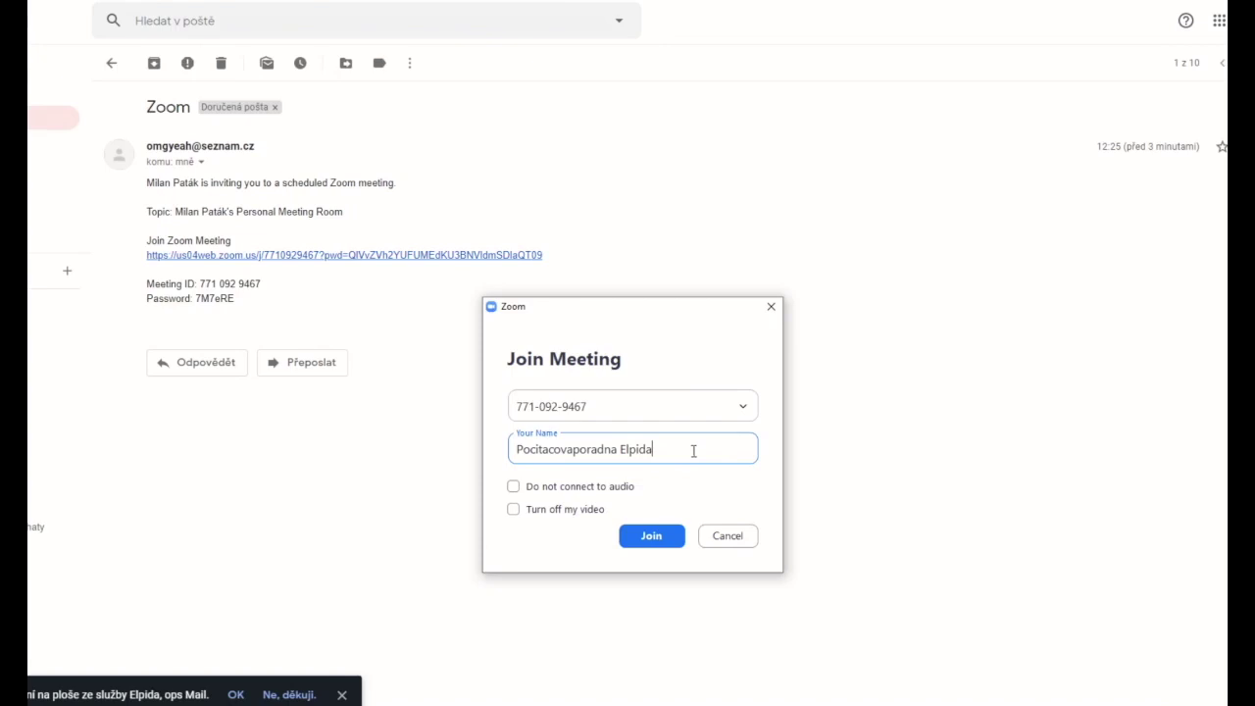
pyautogui.click(652, 537)
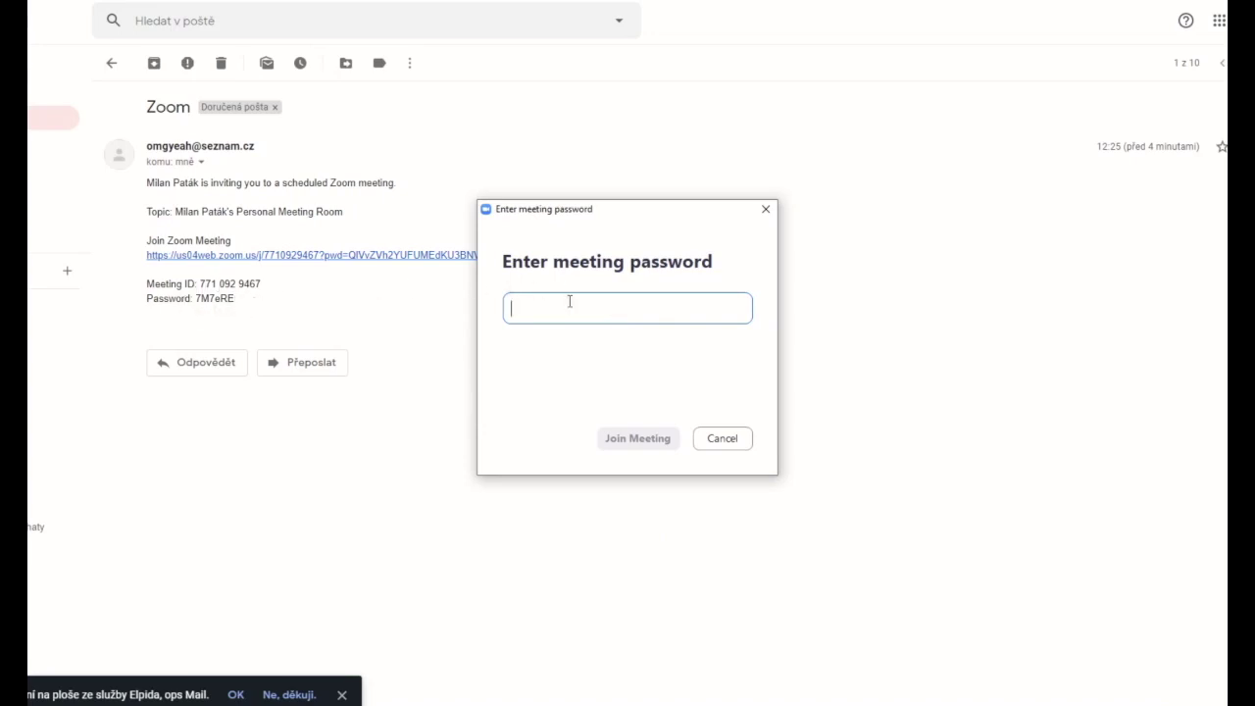
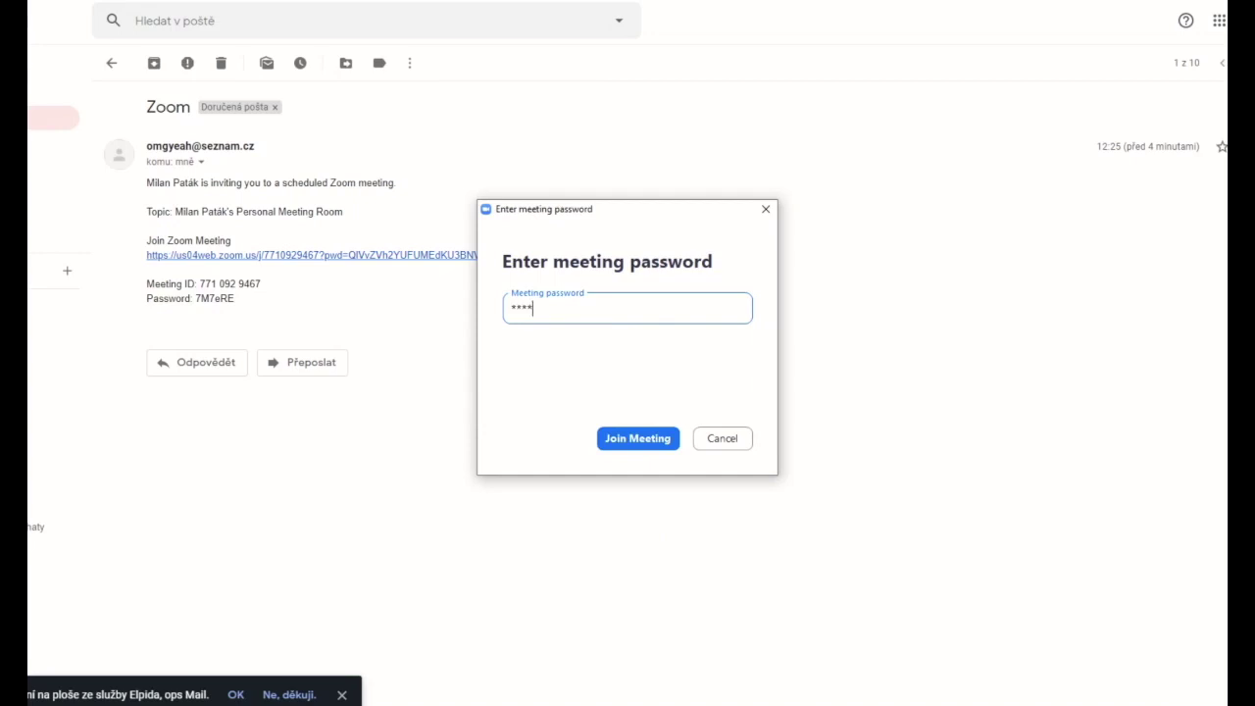
# Enter the invitation's meeting password and join the meeting
pyautogui.click(637, 440)
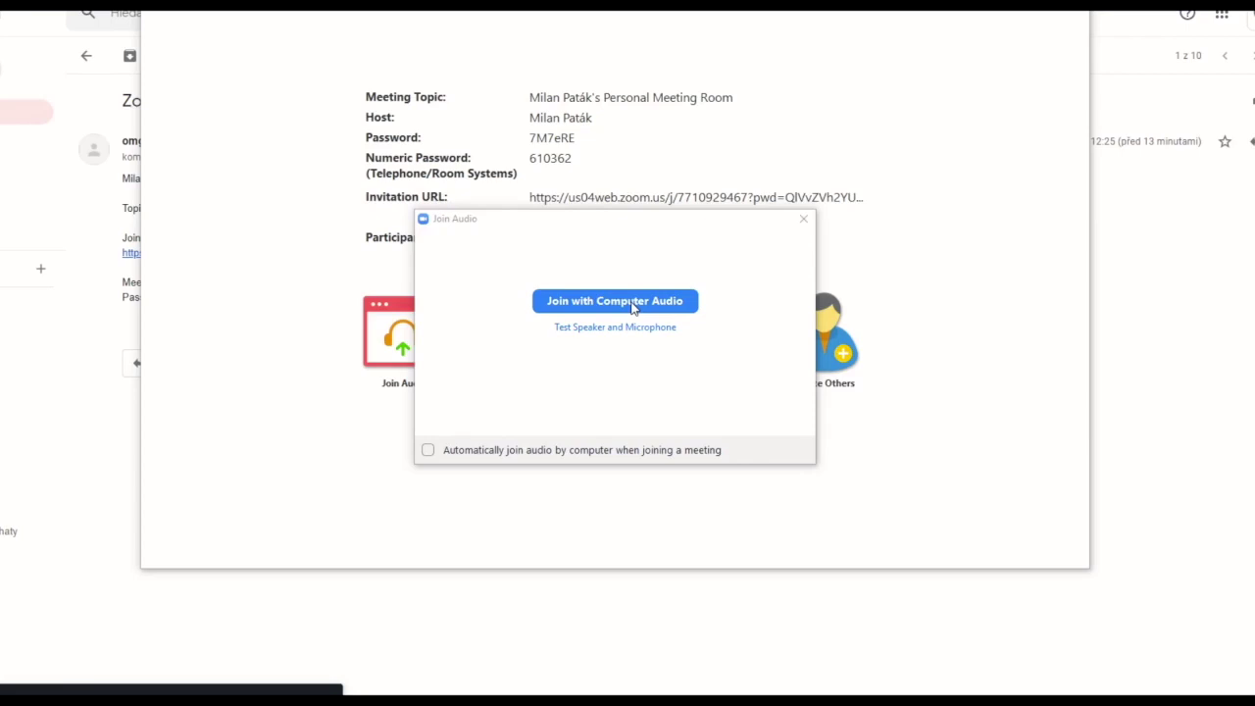
# Join with computer audio, then leave the meeting and confirm leaving
pyautogui.click(633, 307)
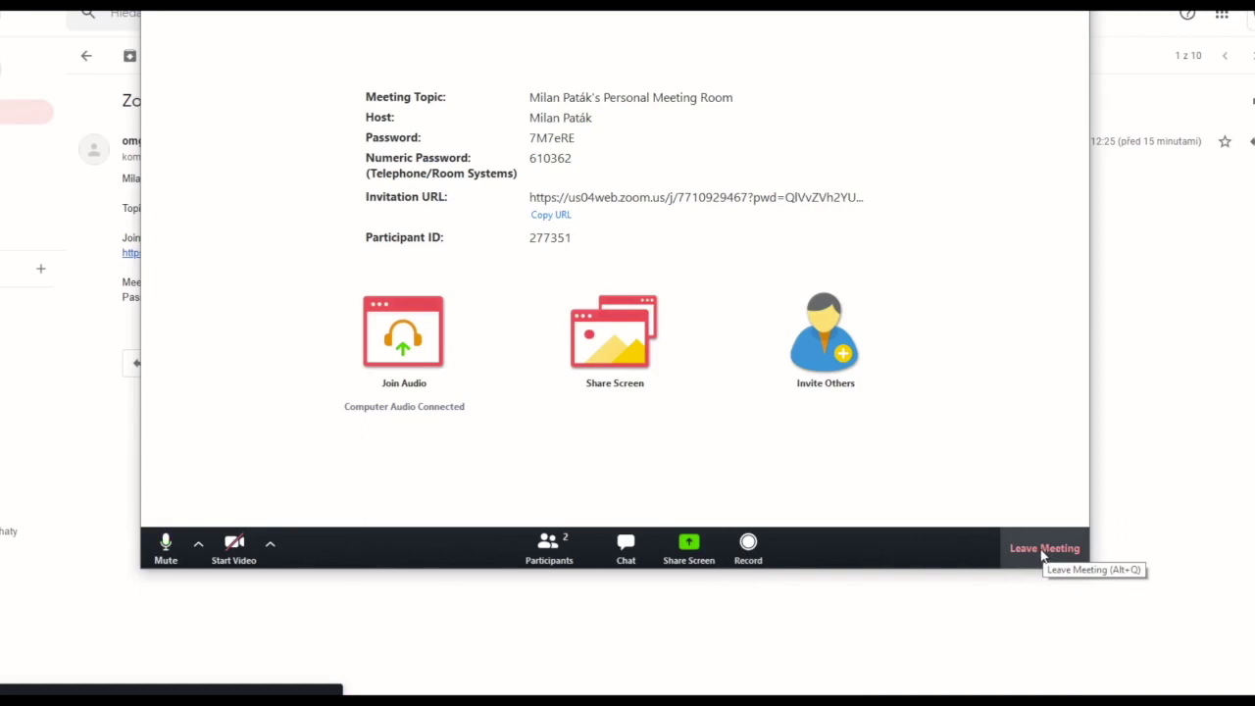
pyautogui.click(1042, 553)
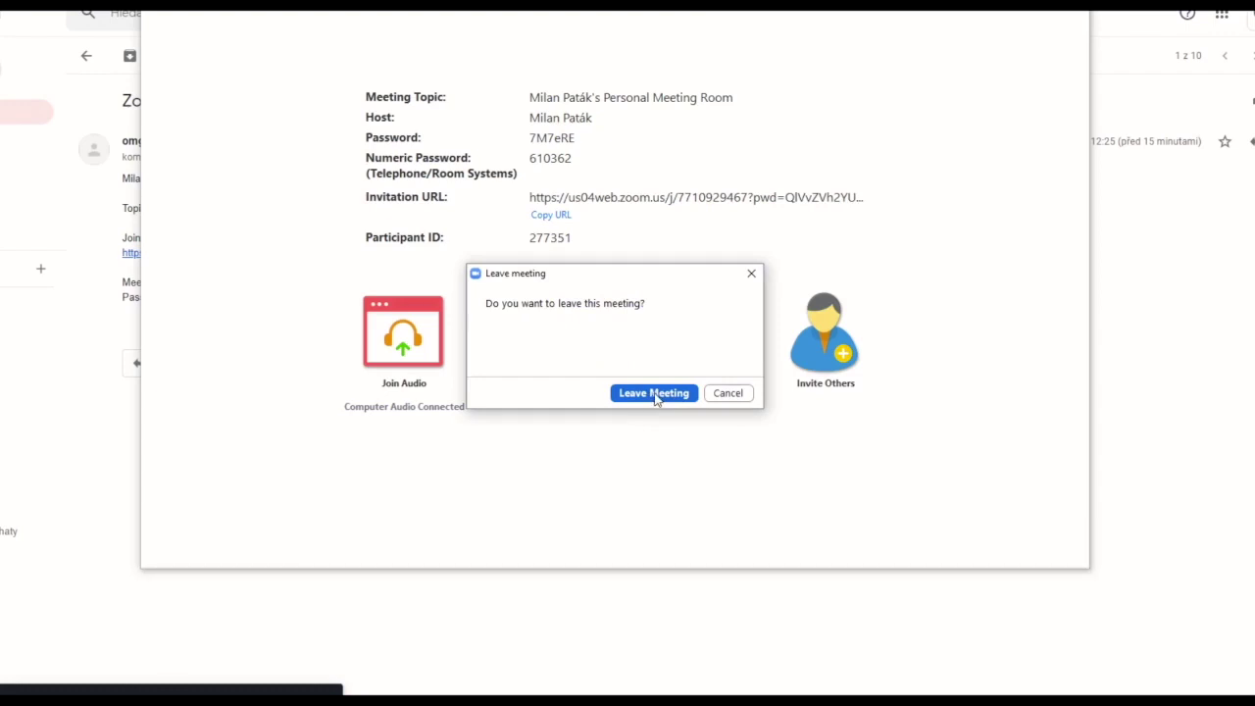
pyautogui.click(657, 396)
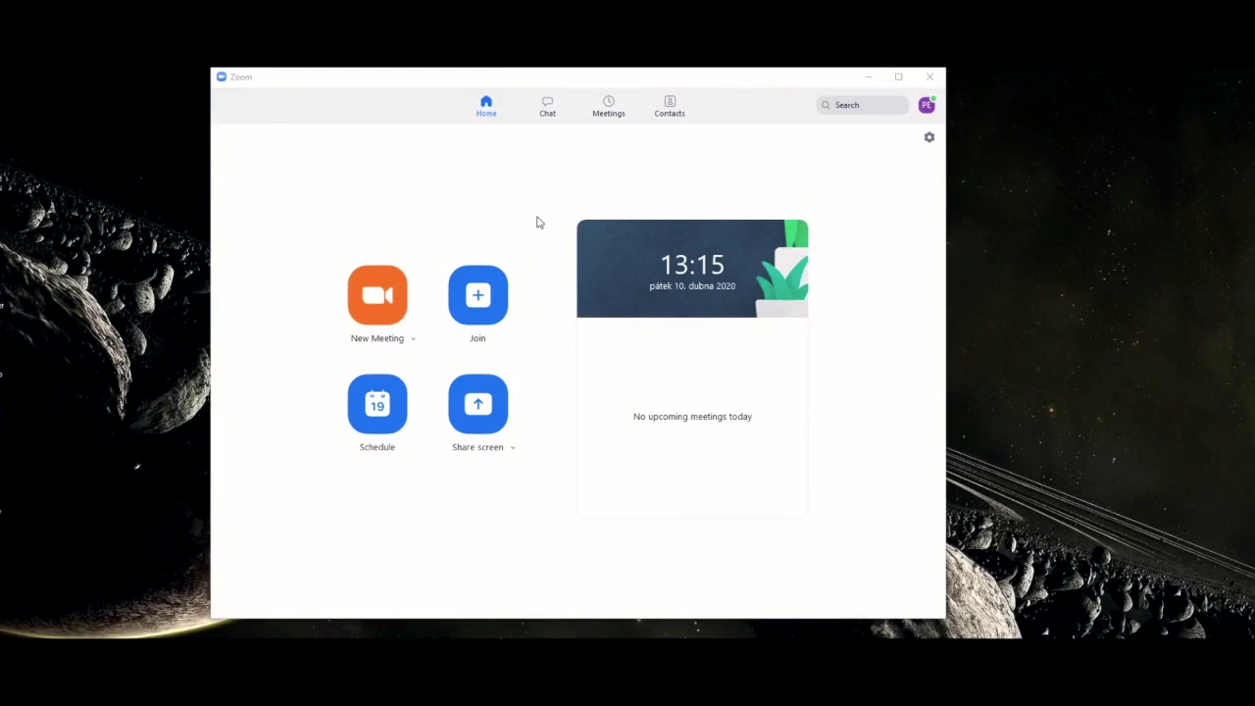
# Open and cancel the Join form, then show the Meetings page with the Personal Meeting ID
pyautogui.click(479, 303)
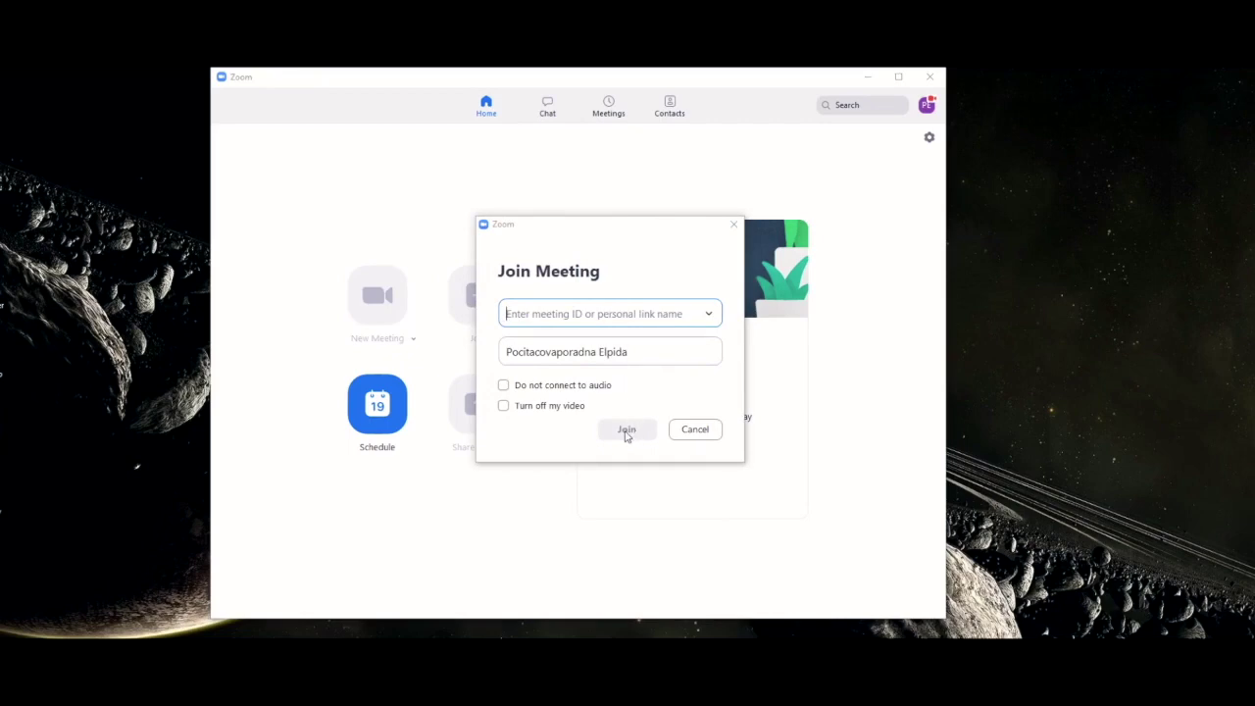
pyautogui.click(697, 428)
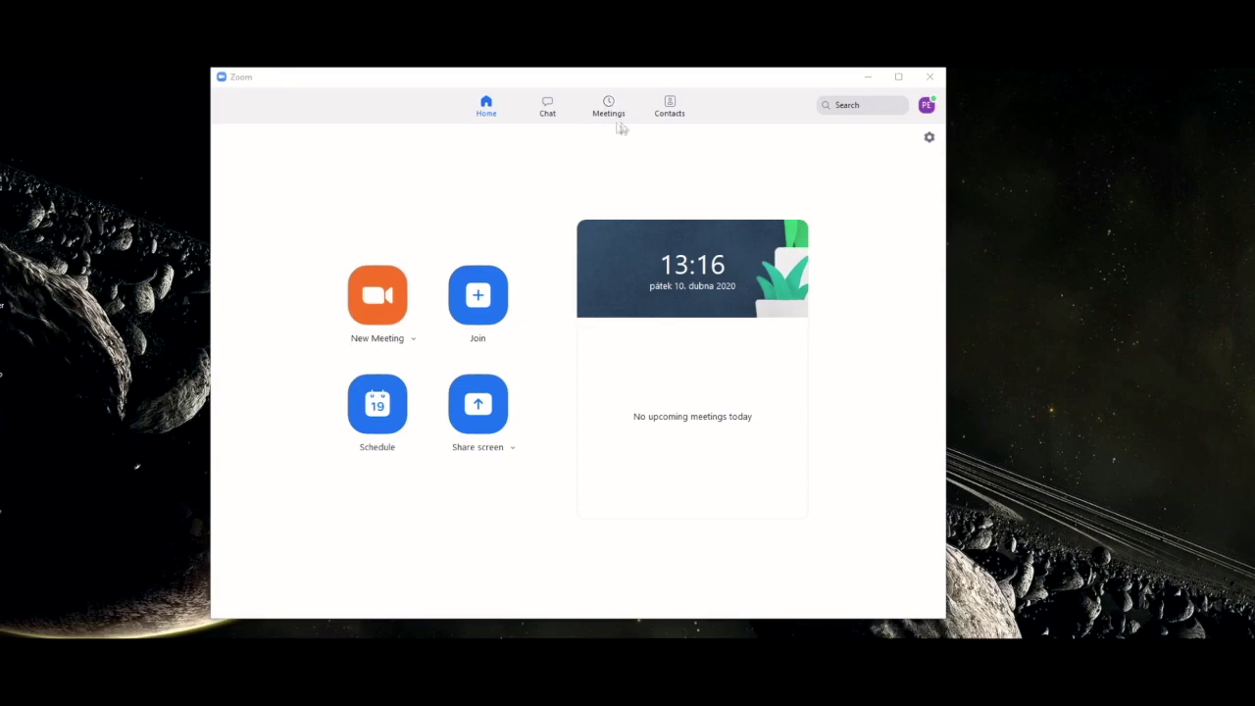
pyautogui.click(613, 105)
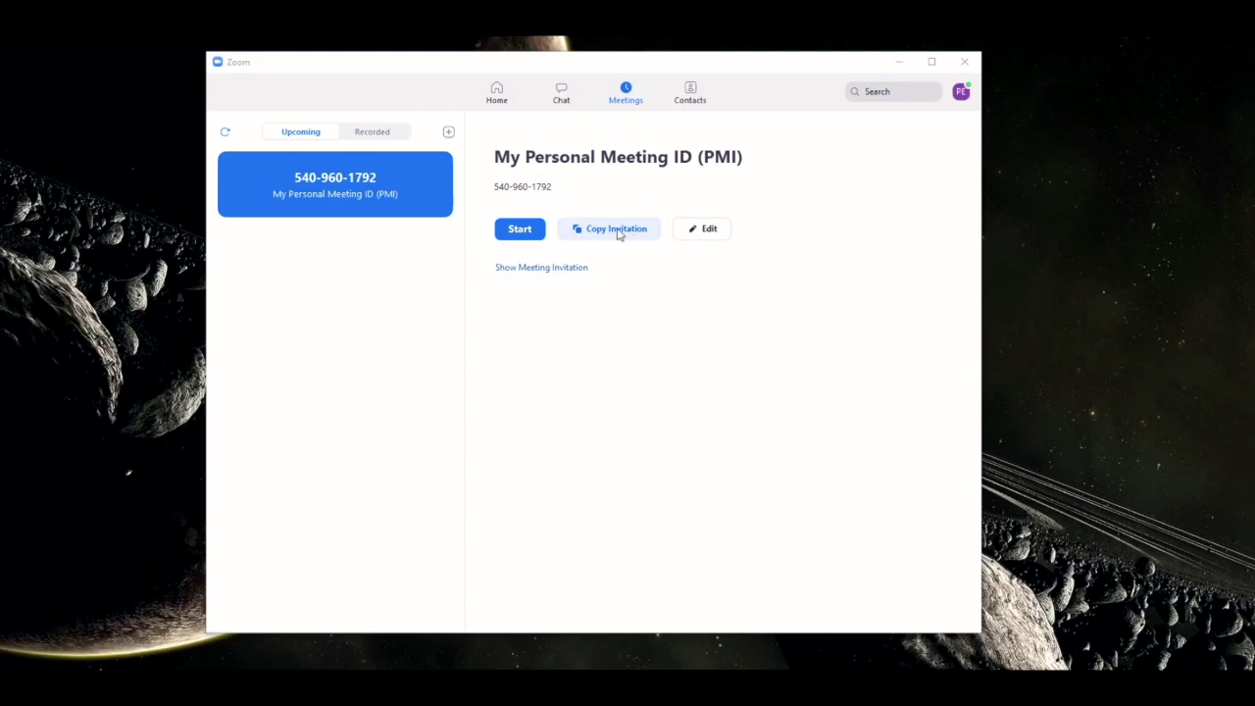
# Reveal the personal meeting invitation text, then open Personal Meeting ID Settings via Edit
pyautogui.click(549, 272)
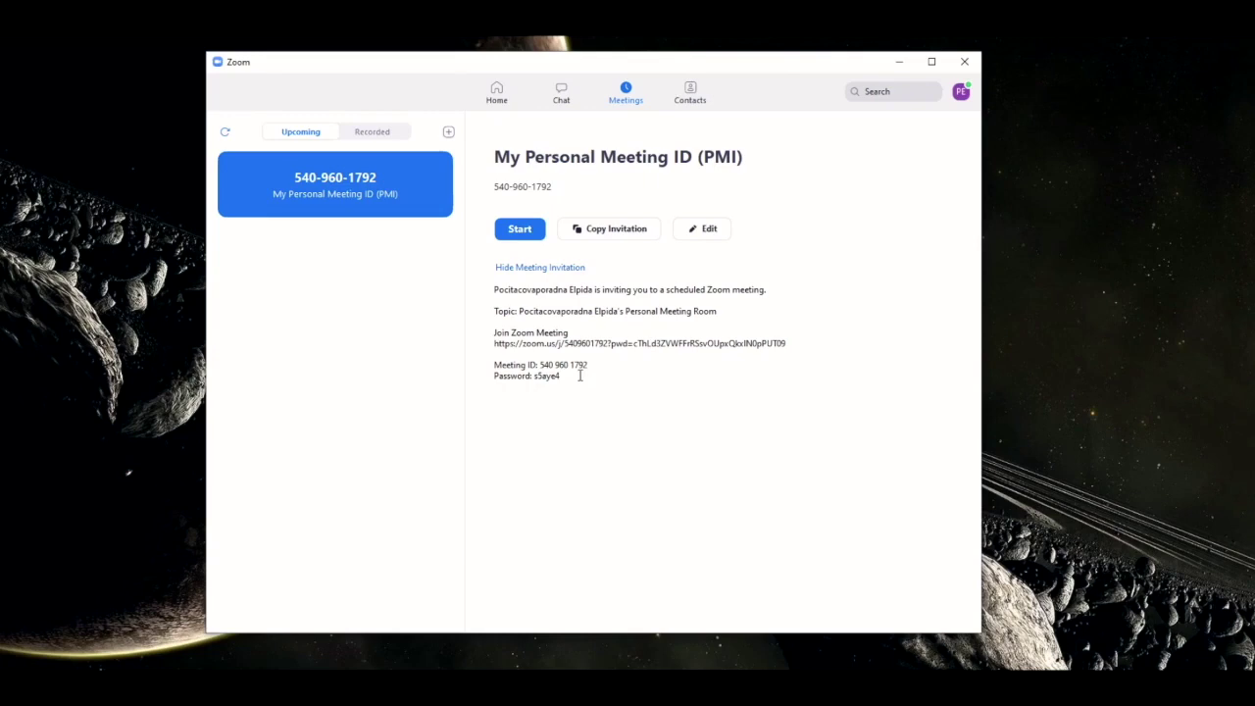
pyautogui.click(709, 233)
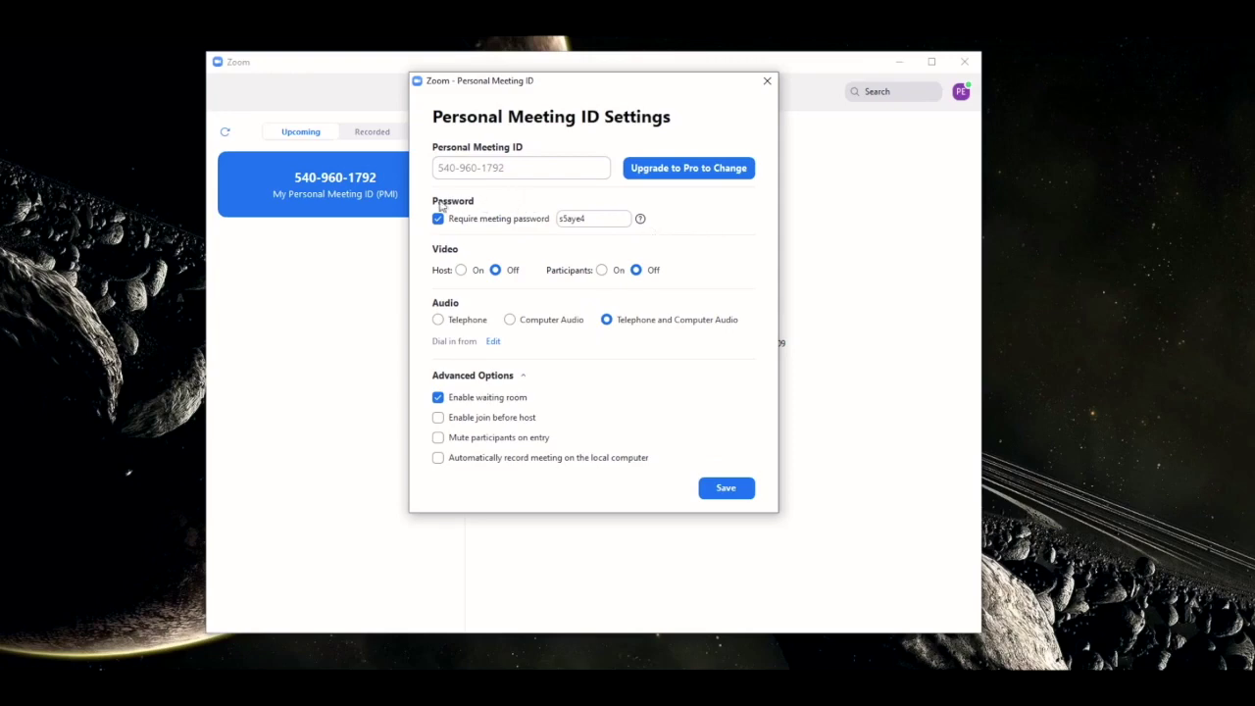
# Retype the meeting password, then uncheck Require meeting password and save the PMI settings
pyautogui.doubleClick(609, 217)
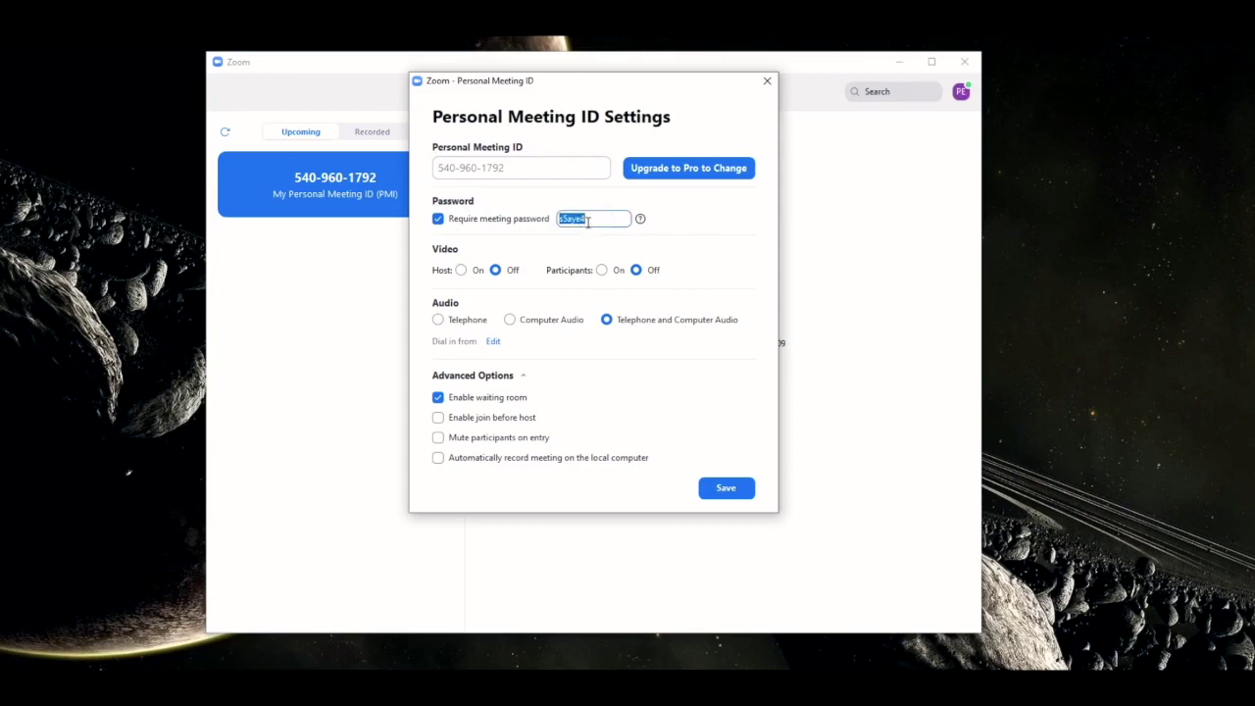
pyautogui.click(438, 219)
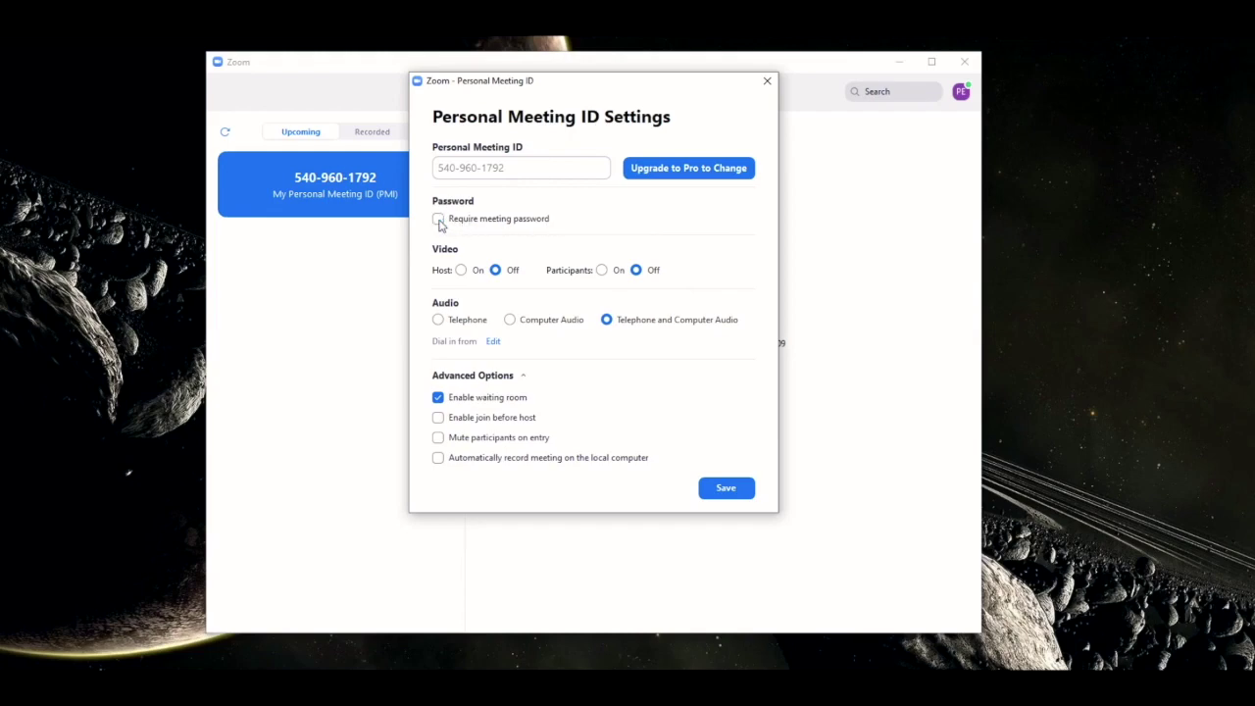
pyautogui.click(739, 491)
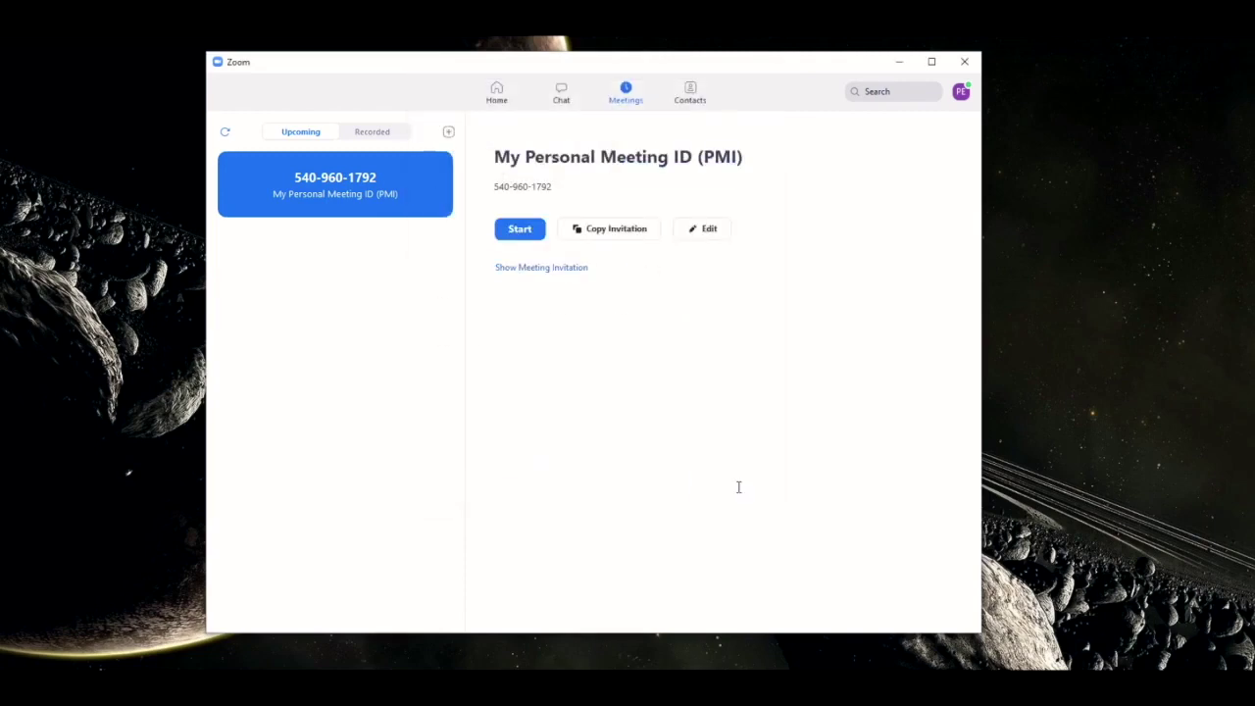
# Review the updated password-free invitation text and copy the invitation to the clipboard
pyautogui.click(526, 277)
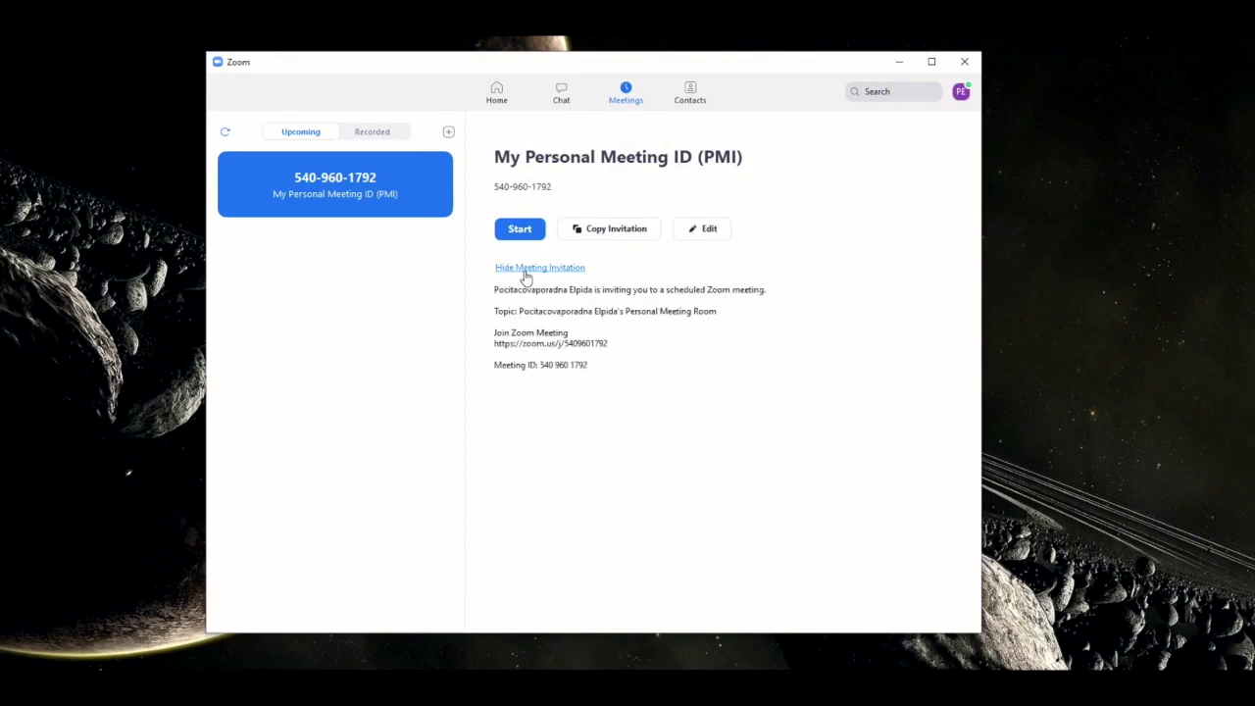
pyautogui.moveTo(606, 363); pyautogui.dragTo(494, 360)
pyautogui.click(617, 366)
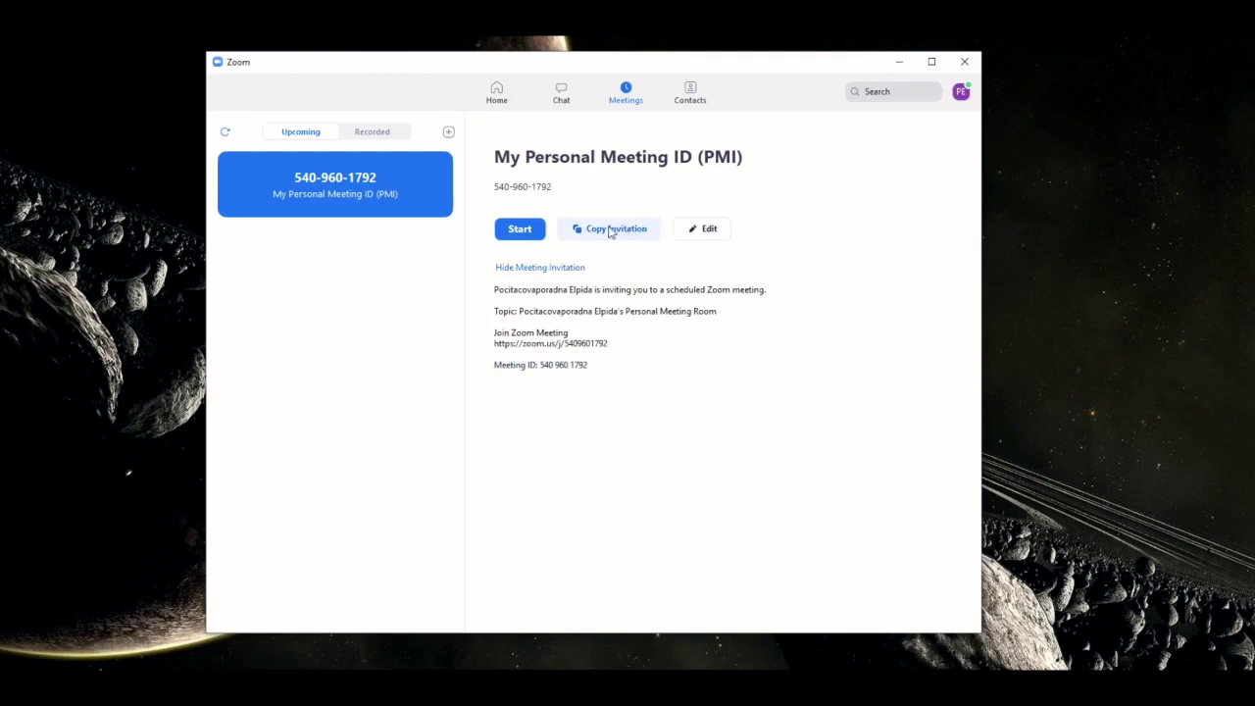
pyautogui.click(613, 233)
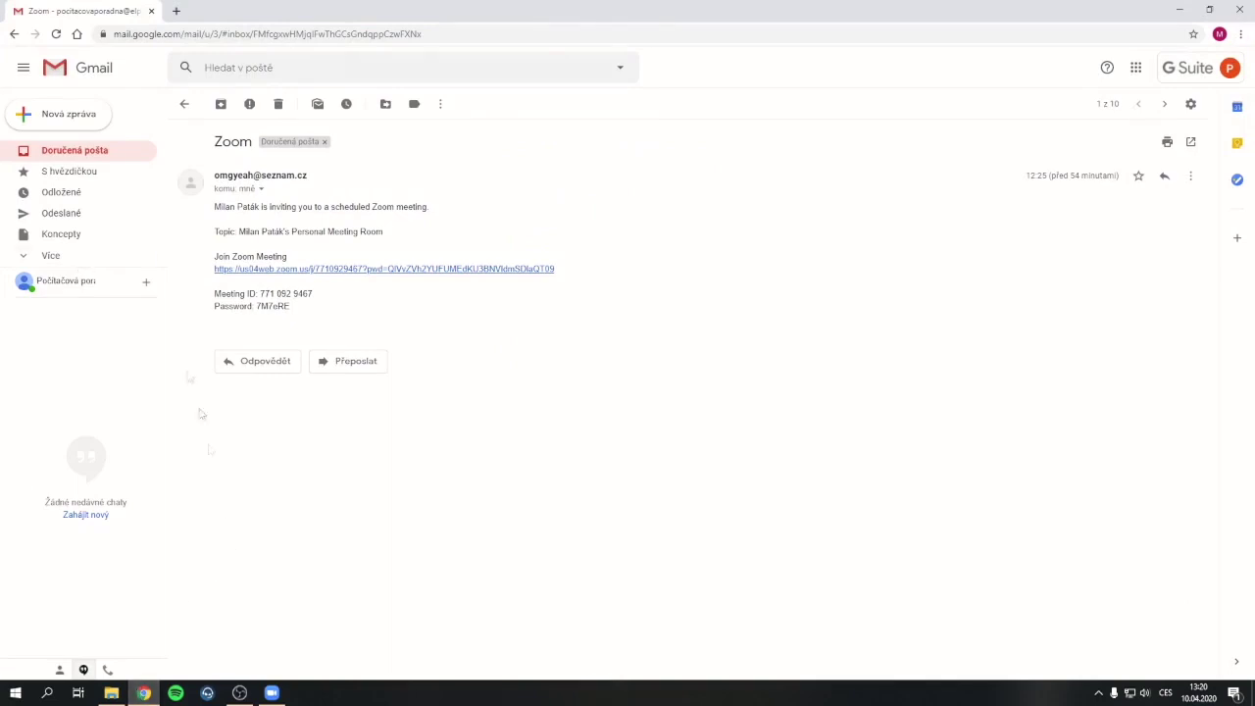
# Start a new Gmail message to the recipient's e-mail address with subject 'Pozvánka na Zoom'
pyautogui.click(67, 115)
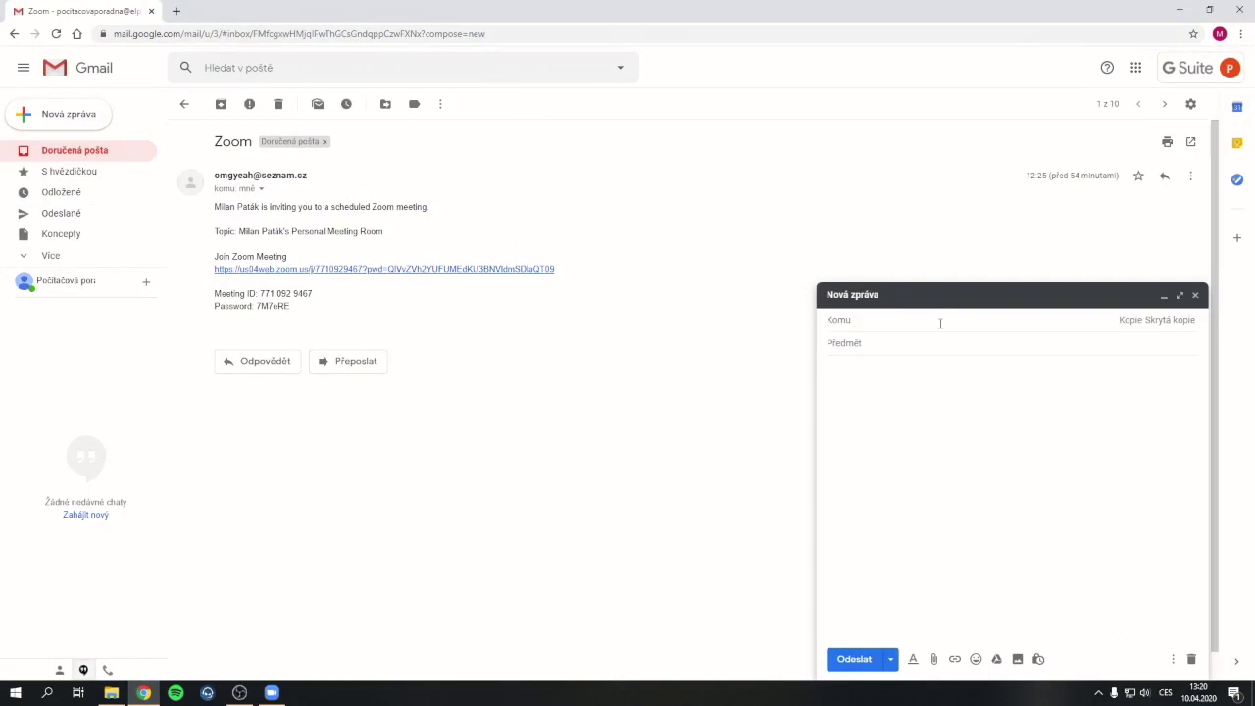
pyautogui.press('Return')
pyautogui.press('Tab')
pyautogui.write('Po')
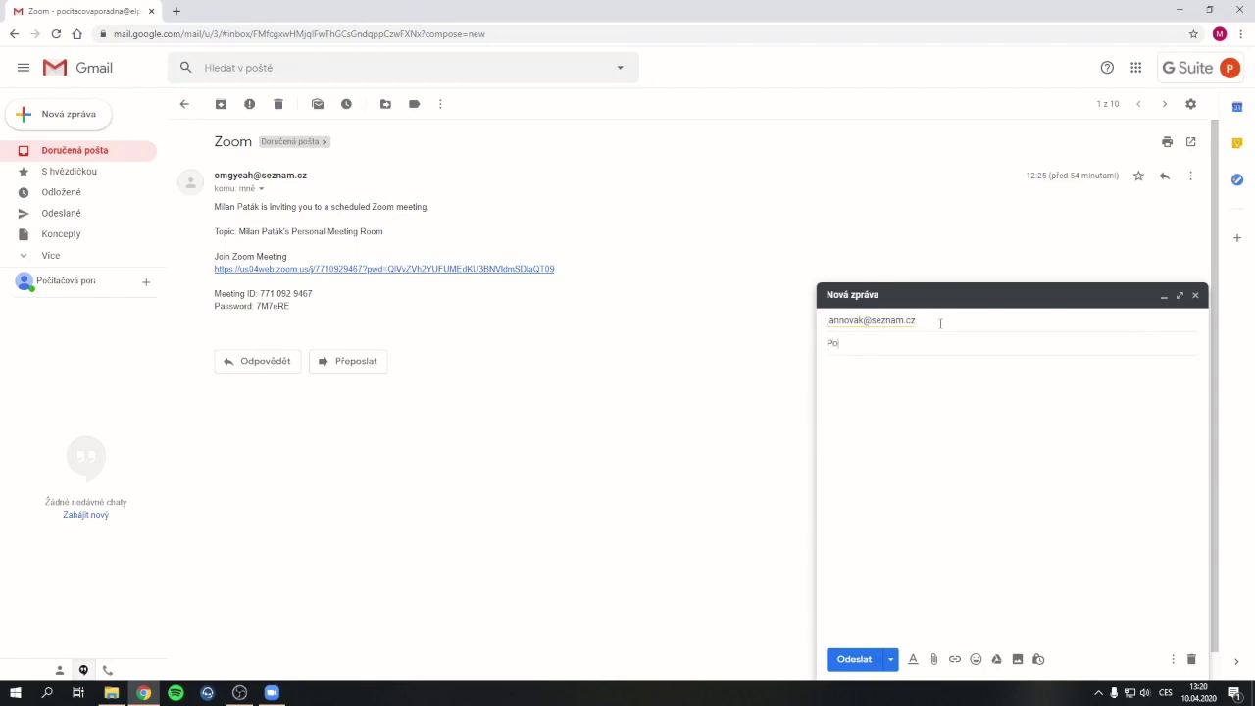
pyautogui.write('zvánka na Zoom')
pyautogui.press('Tab')
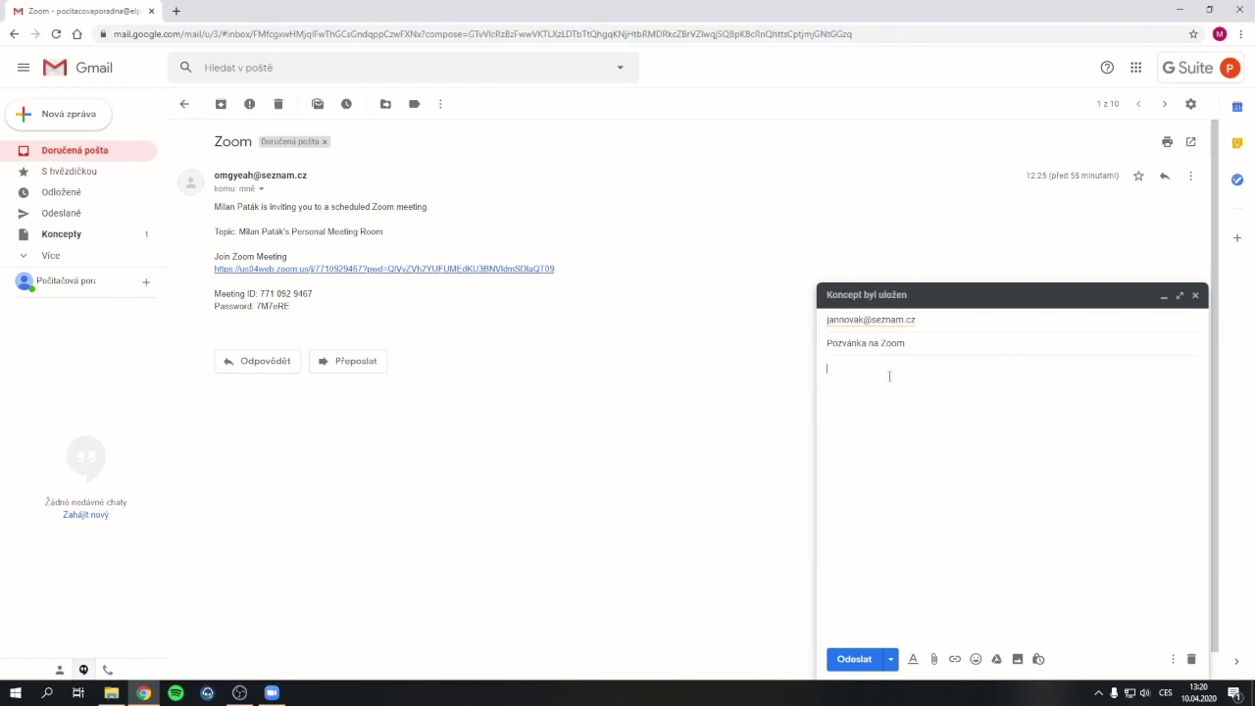
# Paste the copied Zoom invitation into the message body using Vložit
pyautogui.rightClick(890, 376)
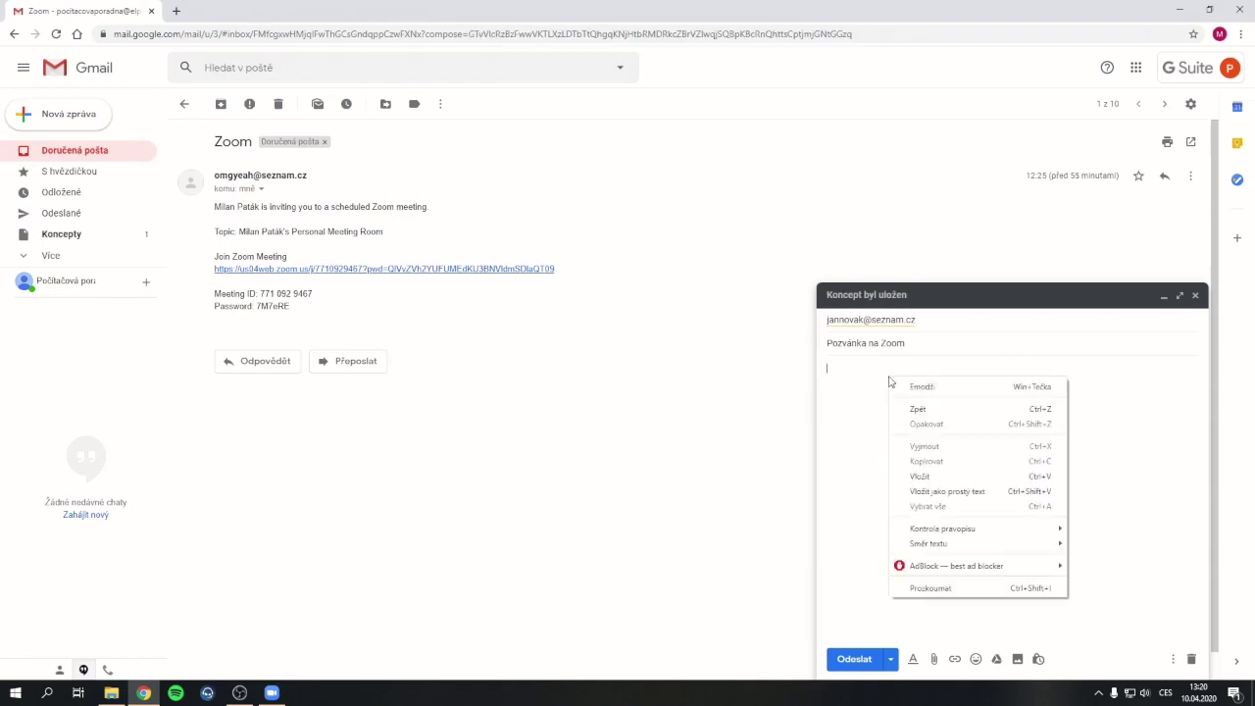
pyautogui.click(936, 478)
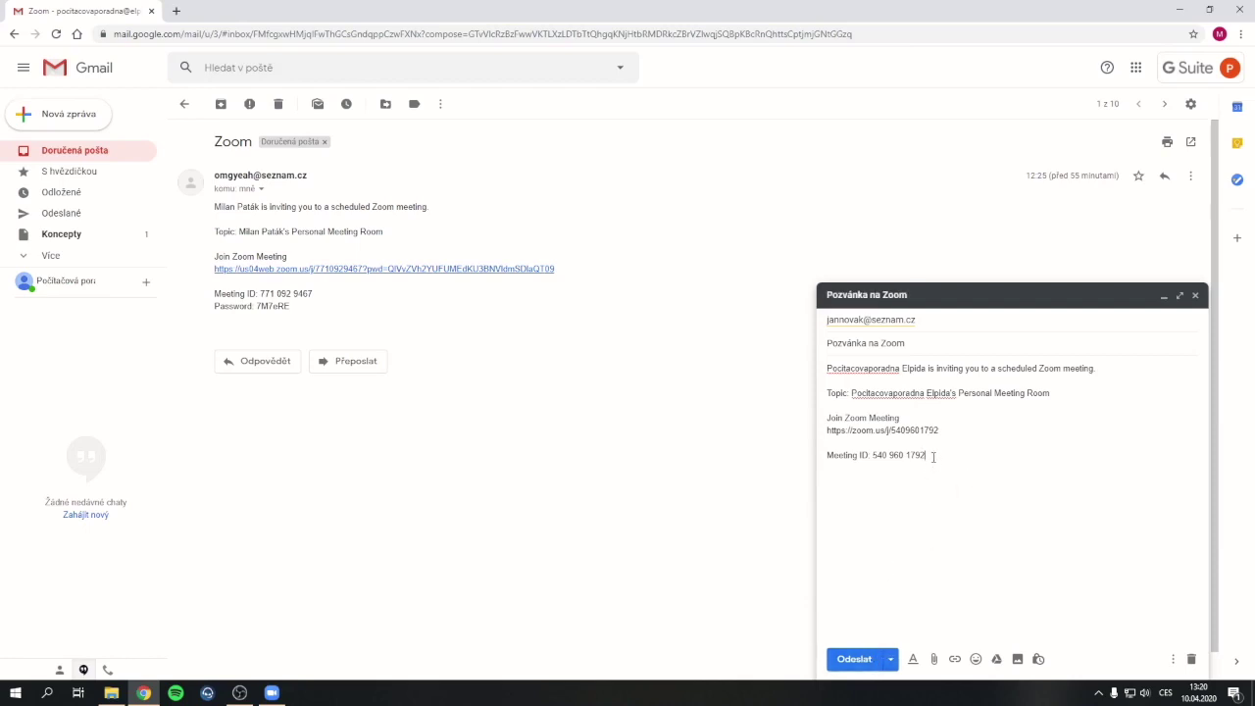
pyautogui.moveTo(932, 457); pyautogui.dragTo(873, 456)
pyautogui.click(849, 467)
# Bring Zoom to the front on its Home screen, opening and cancelling the Join form
pyautogui.click(275, 692)
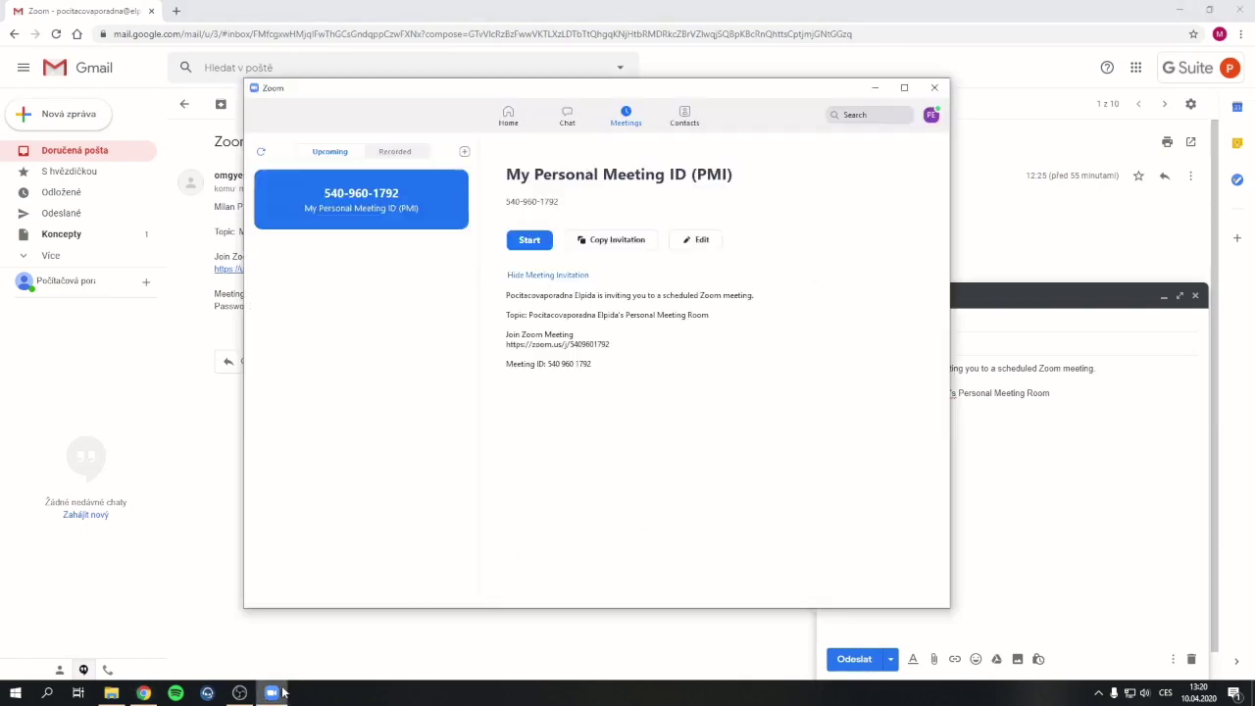
pyautogui.click(508, 115)
pyautogui.click(507, 302)
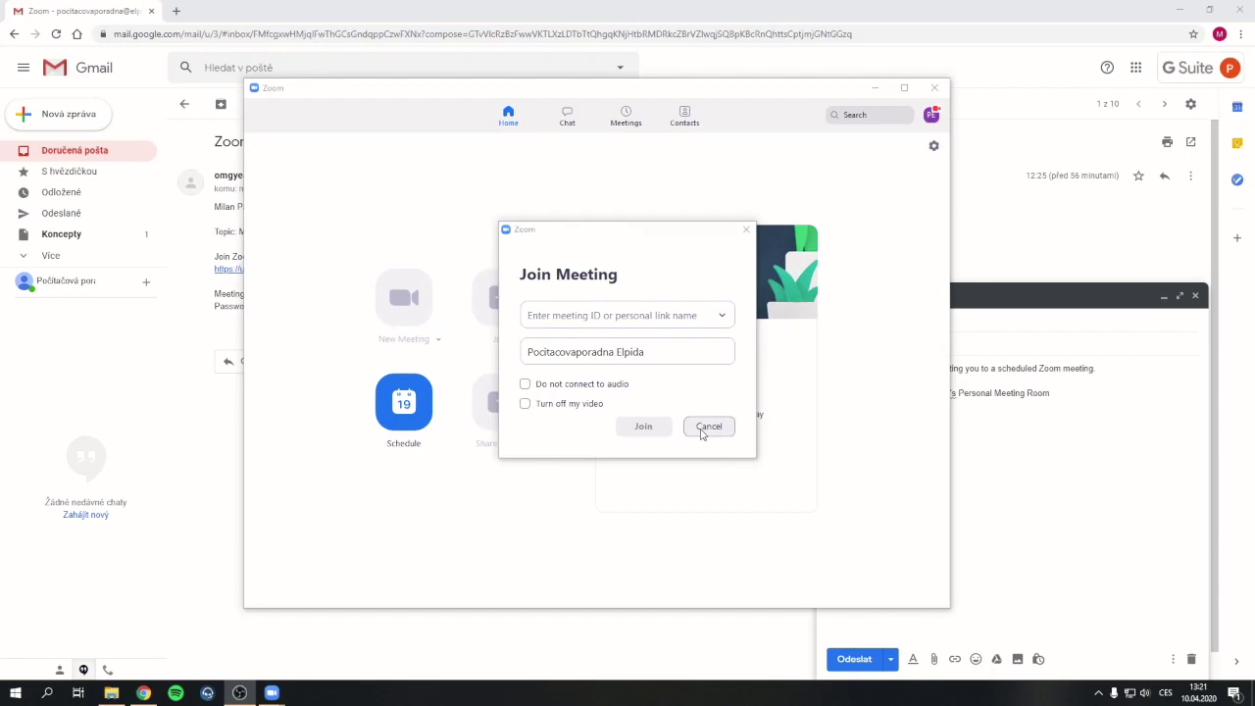
pyautogui.click(705, 429)
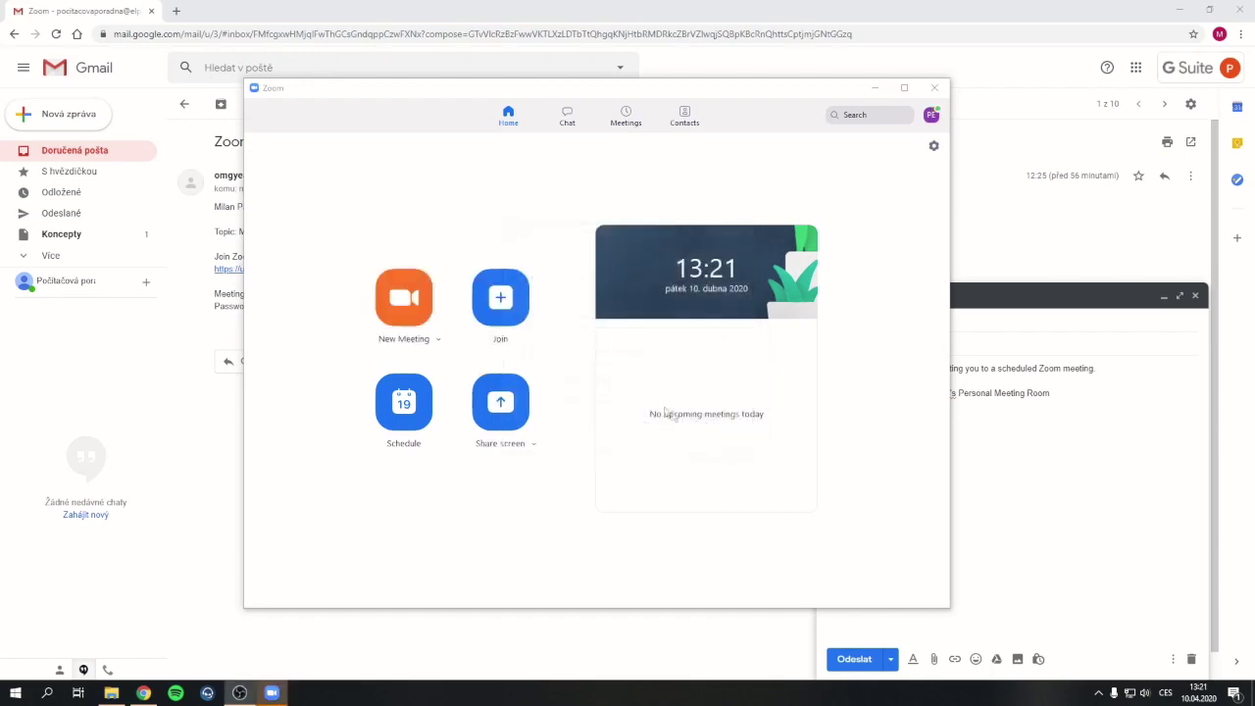